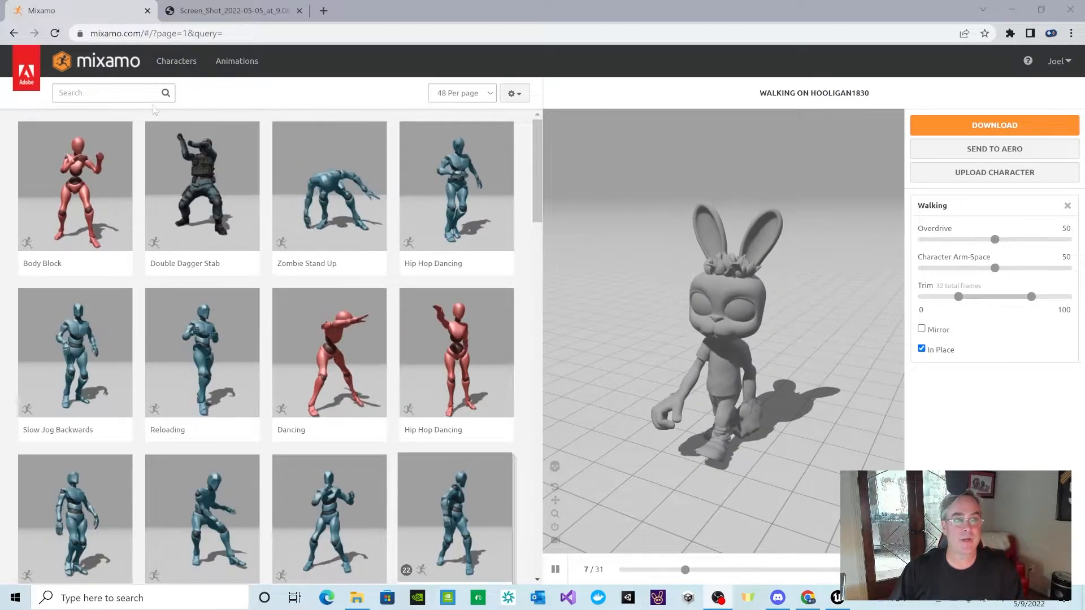
Step: Search the animations for "idle" and apply the Happy Idle animation to the rabbit character
click(107, 93)
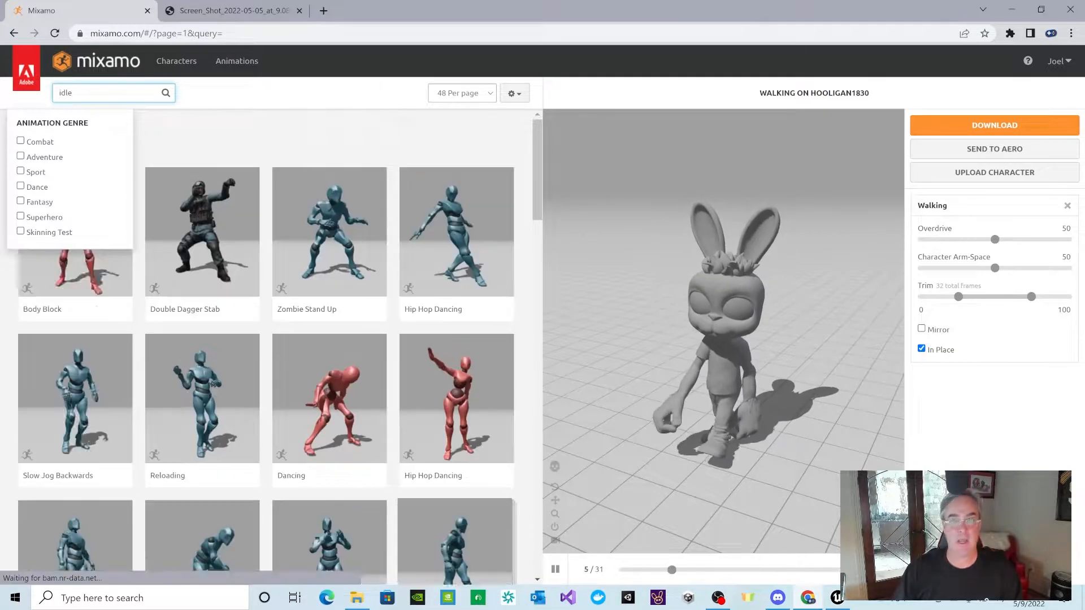
key(Return)
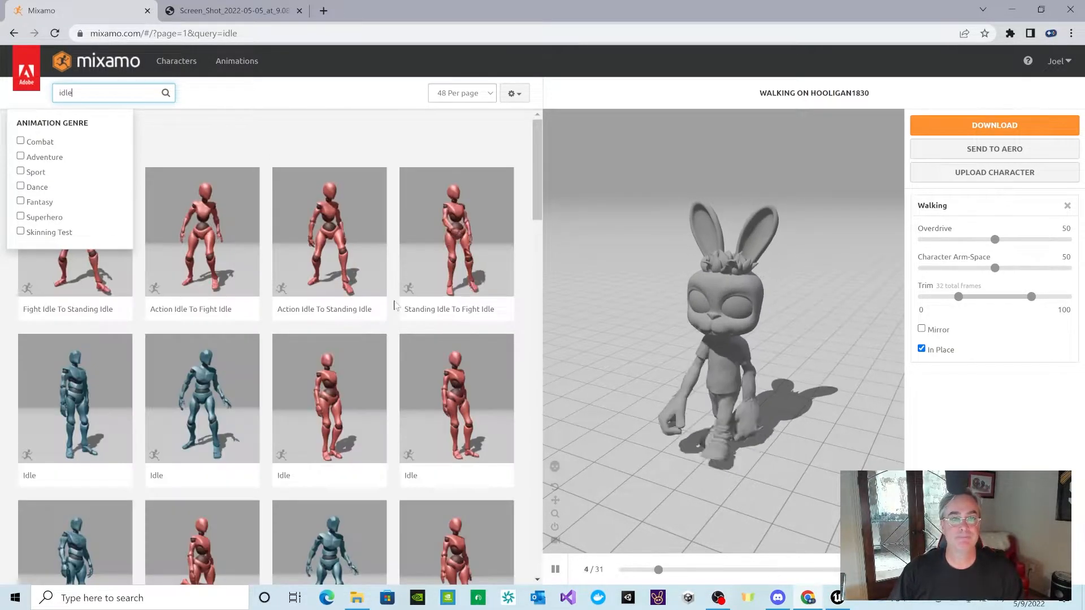
scroll(432, 312, down, 1)
scroll(433, 312, down, 5)
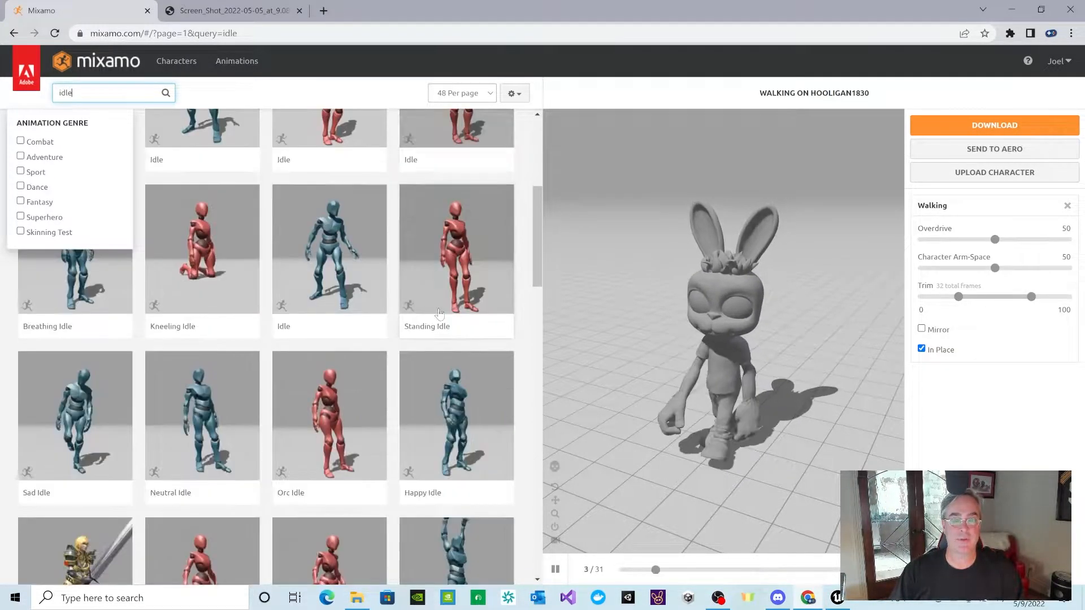
click(459, 284)
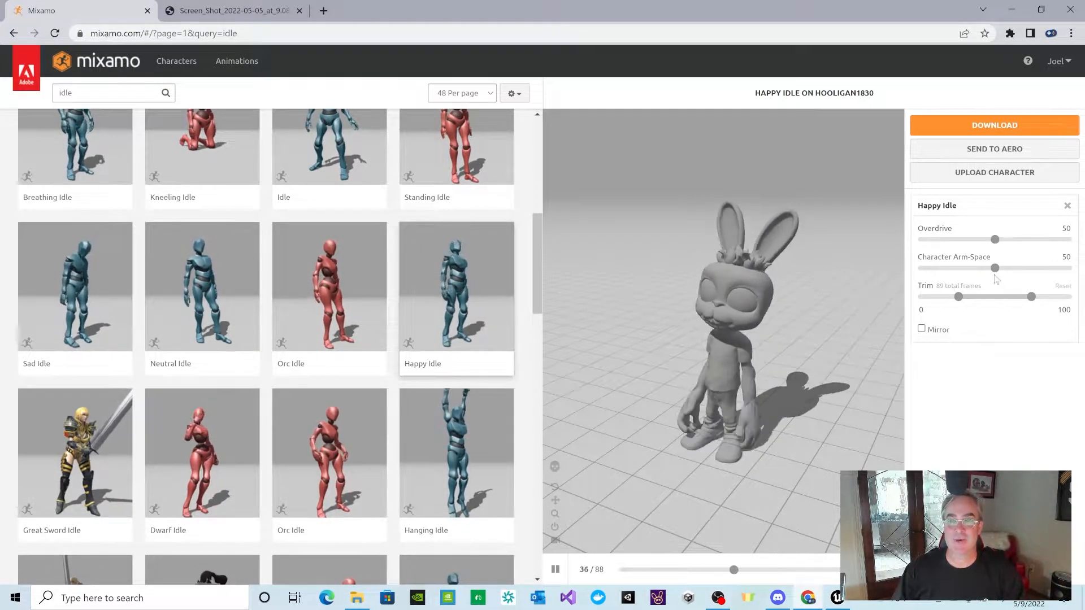
Step: Set Happy Idle's Character Arm-Space to 86 and download it as FBX Binary without skin at 30 frames per second
click(1047, 269)
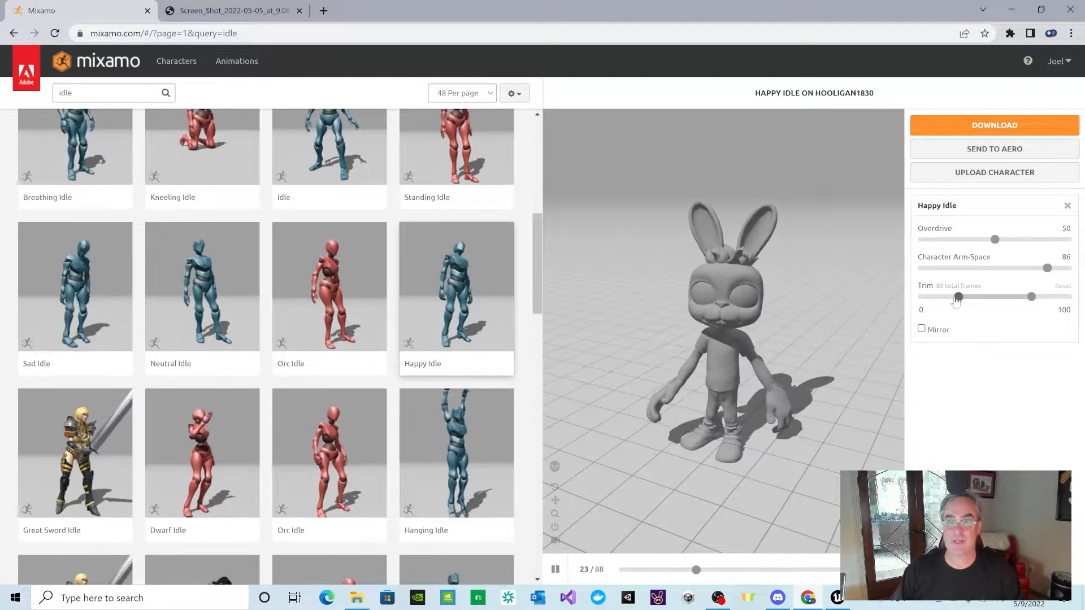
click(990, 129)
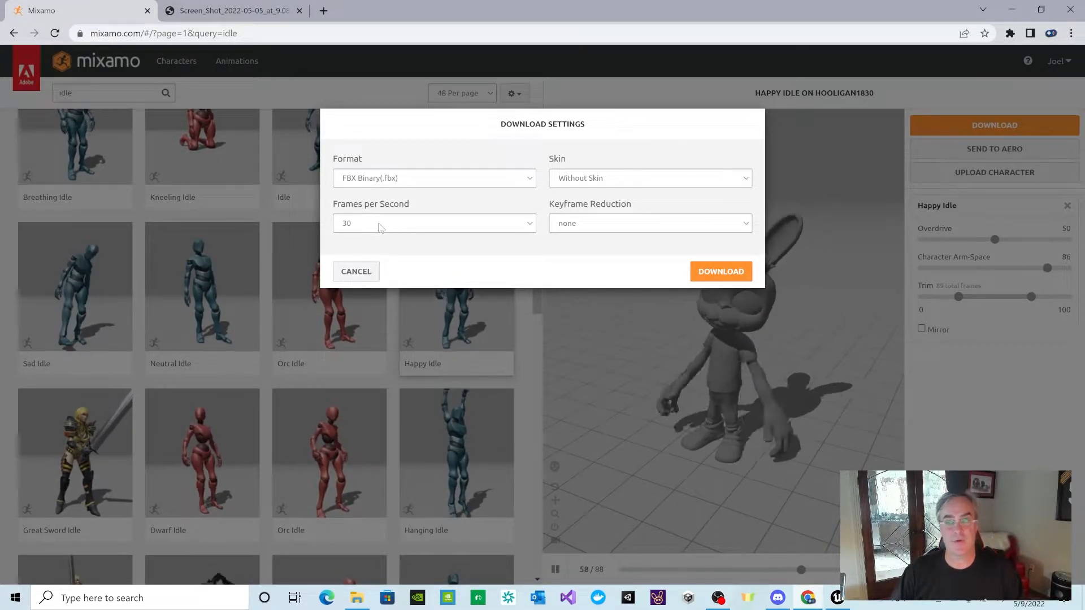
click(588, 178)
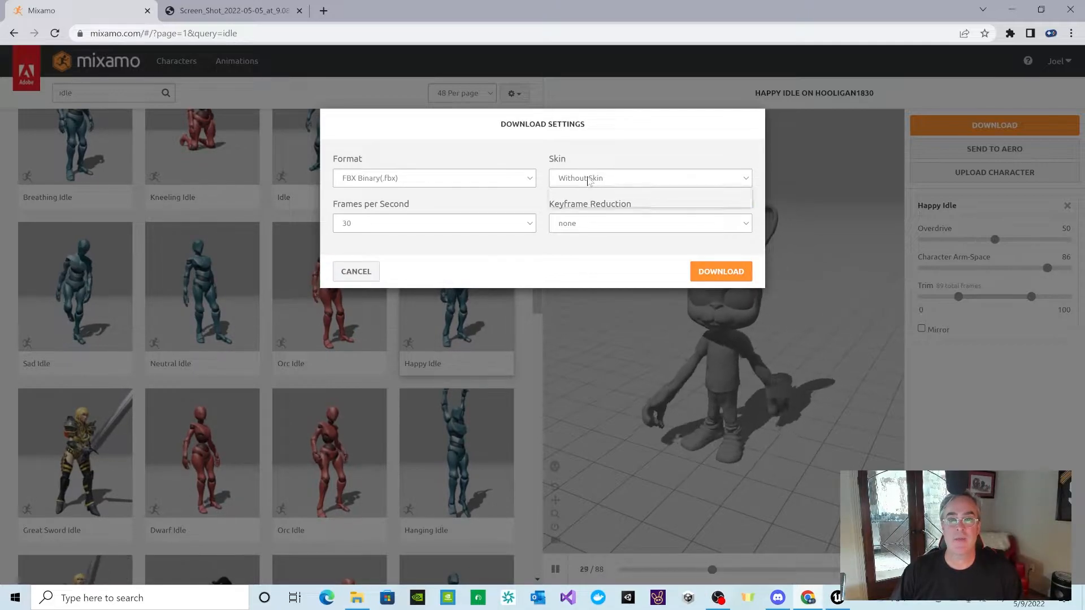
click(588, 202)
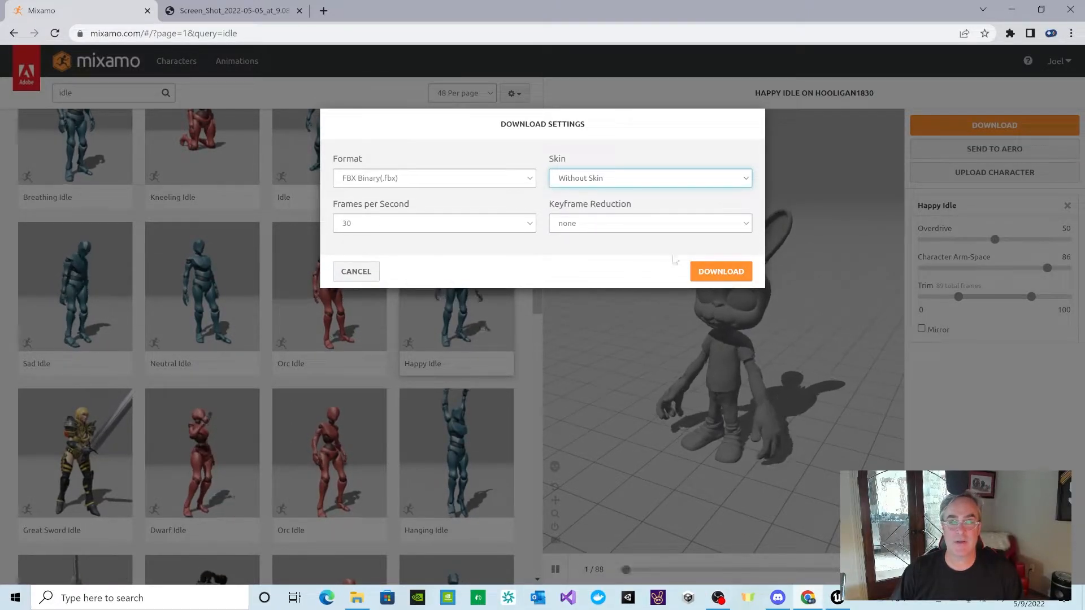
click(725, 272)
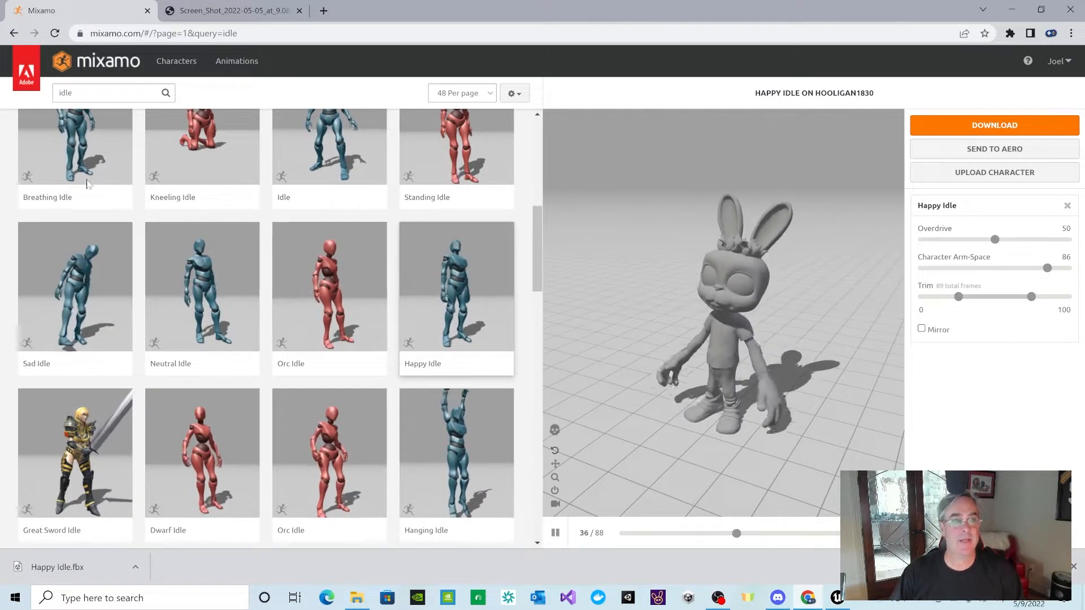
Step: Search the animations for "danicing" and apply the Silly Dancing animation to the rabbit character
double_click(54, 92)
text(danicing)
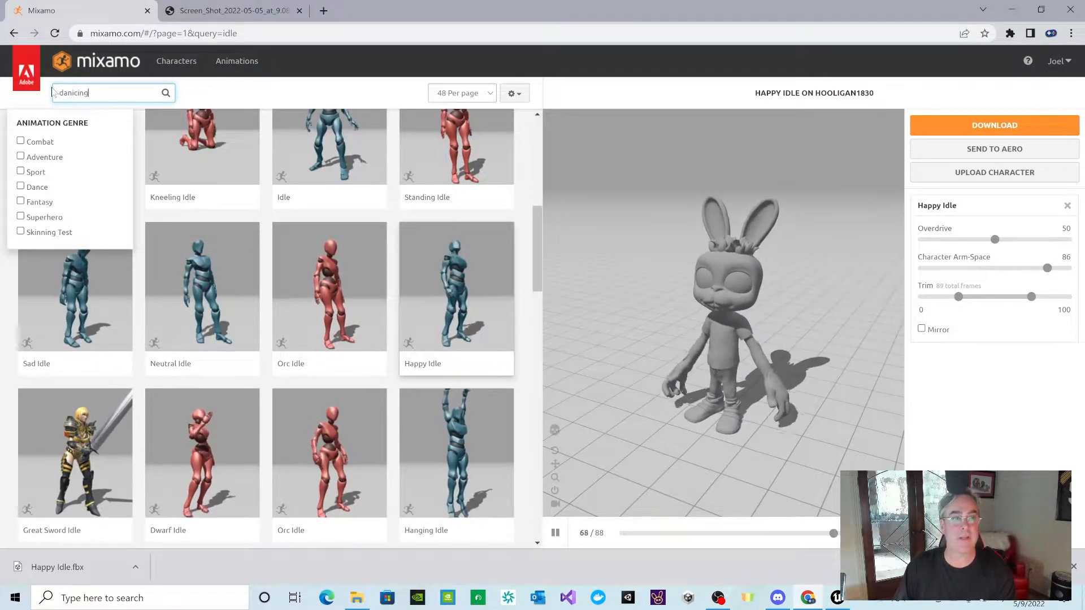
key(Return)
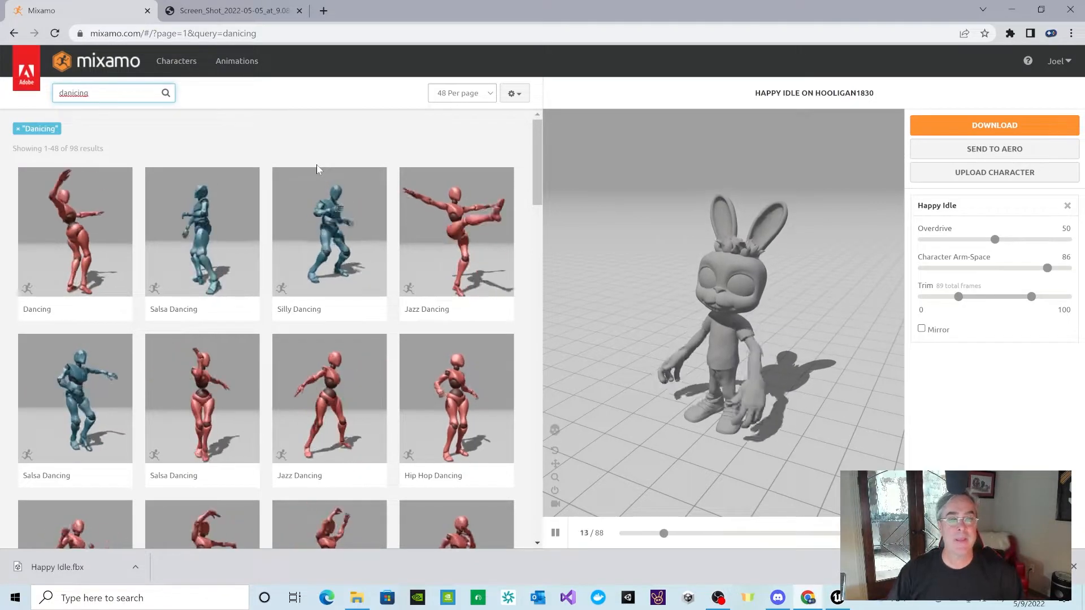
click(327, 240)
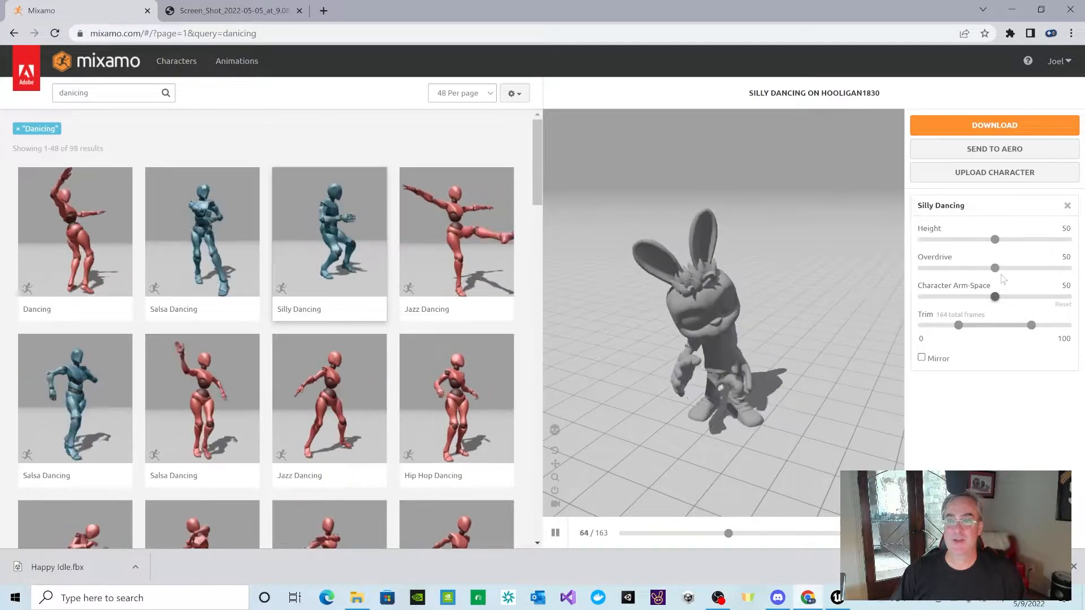
Step: Set Silly Dancing's Overdrive to 70 and download it as FBX Binary without skin at 30 frames per second
drag(1006, 273, 1016, 272)
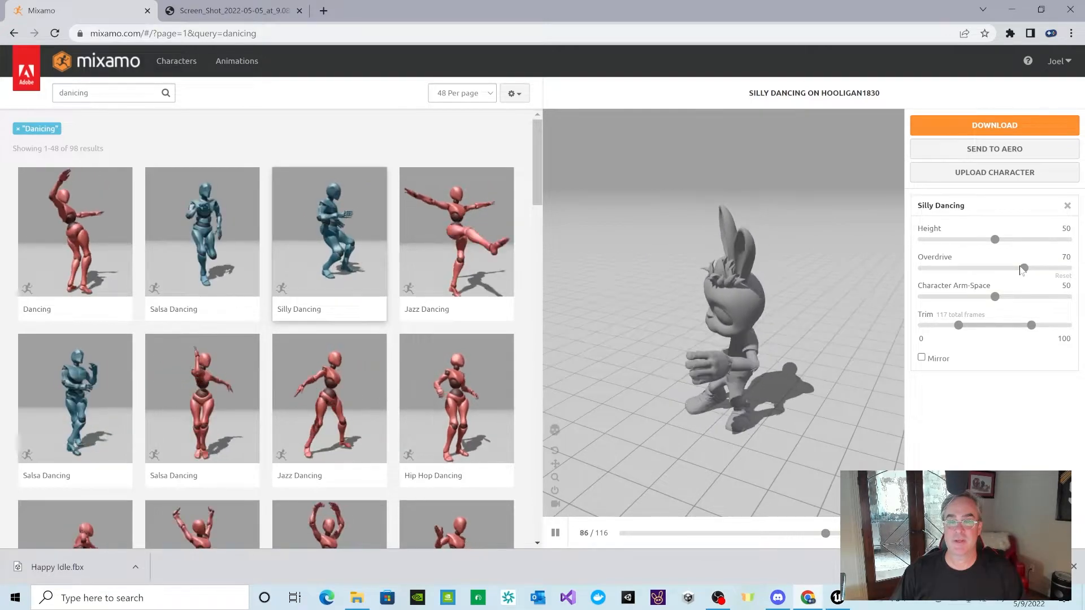
click(982, 127)
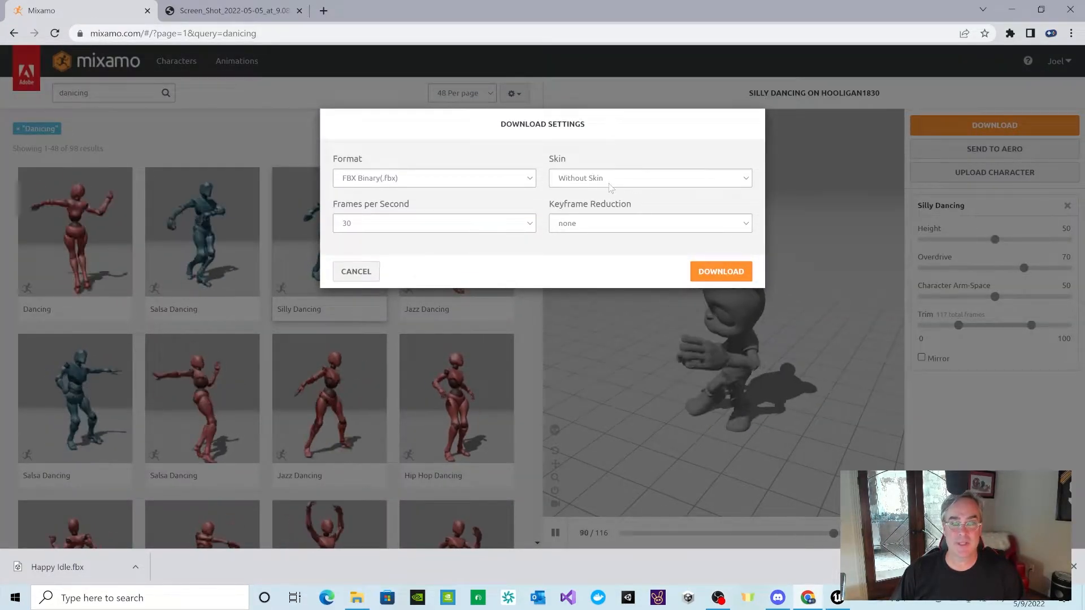
click(706, 272)
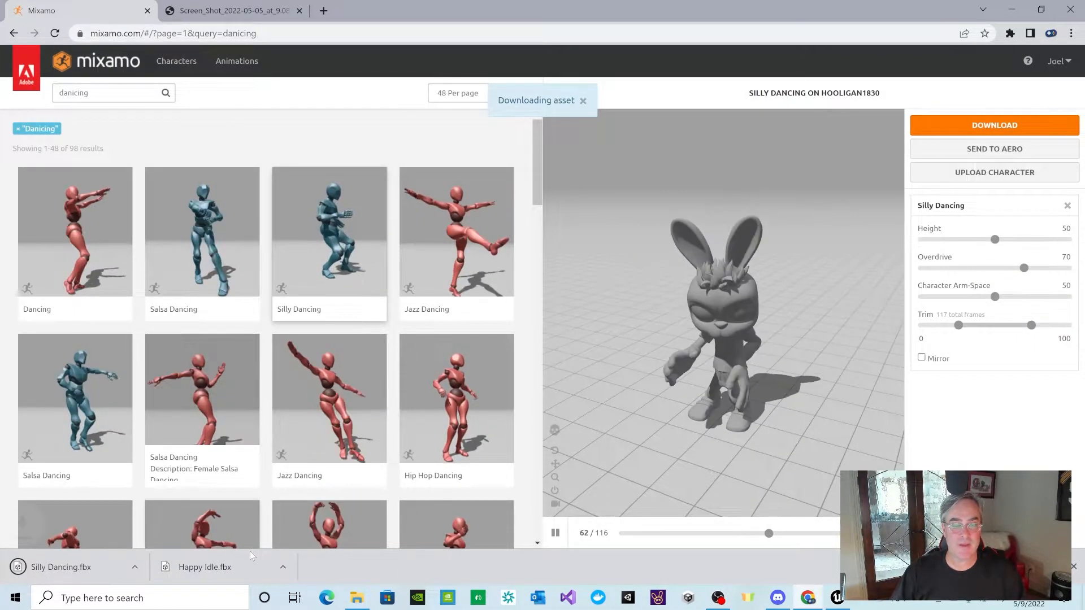
Step: Show the downloaded Happy Idle.fbx in its folder and copy it together with Silly Dancing.fbx
click(287, 568)
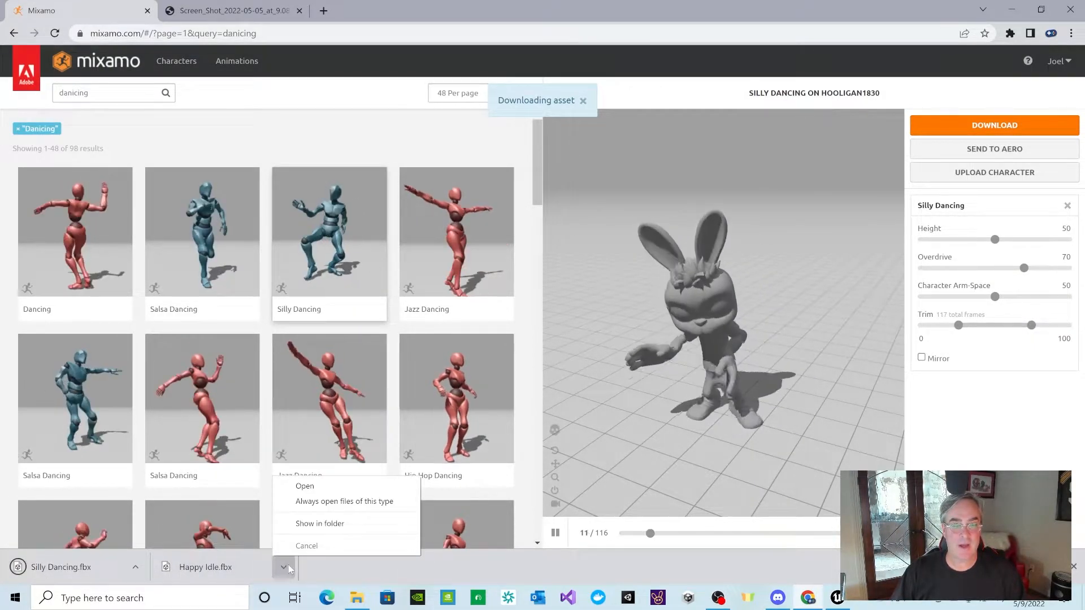
click(320, 523)
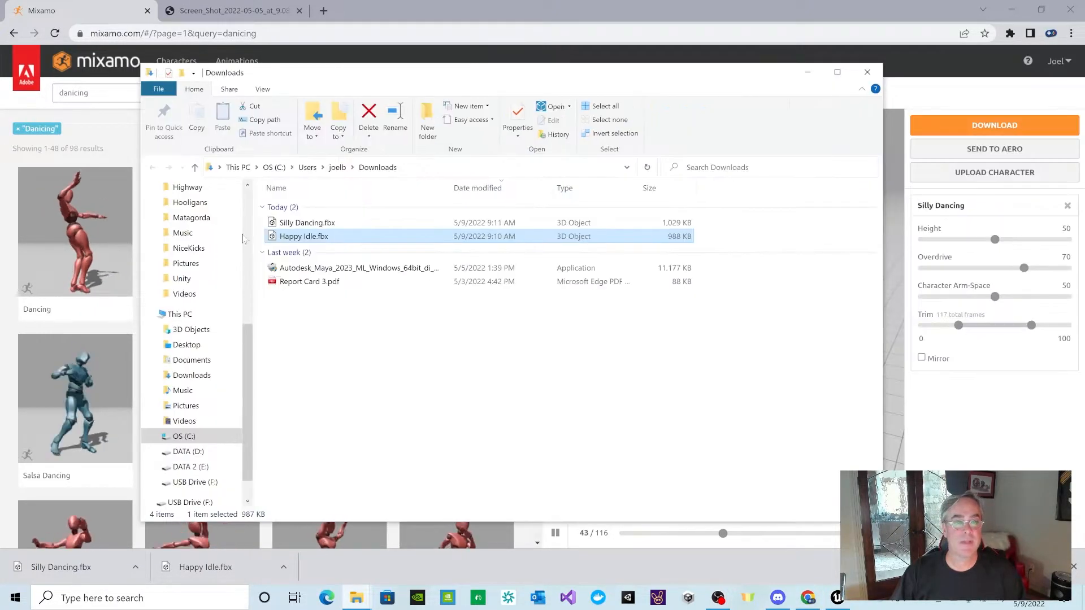
click(283, 223)
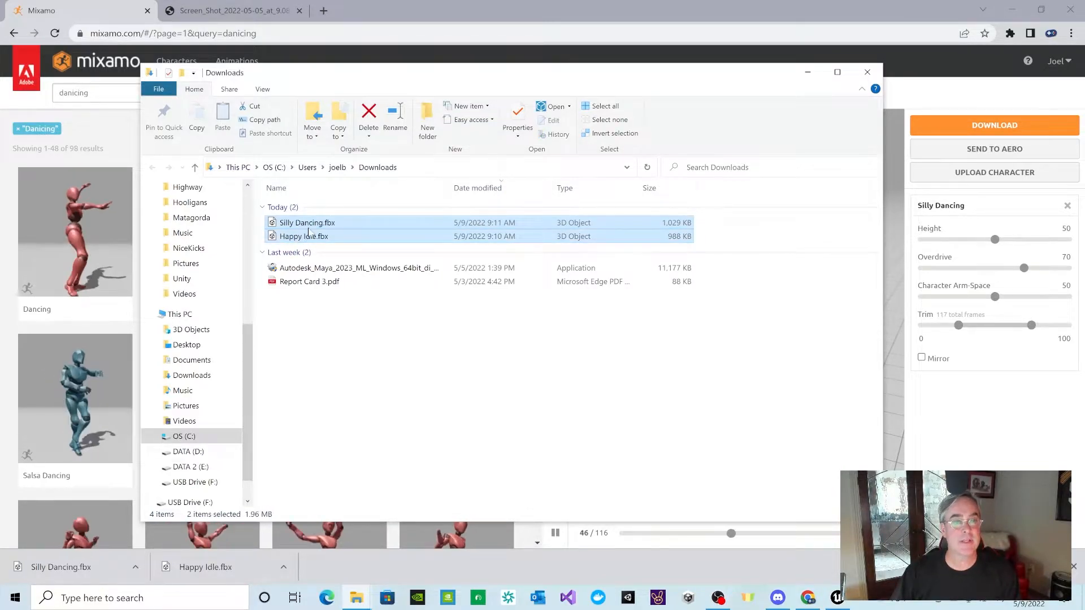
right_click(309, 229)
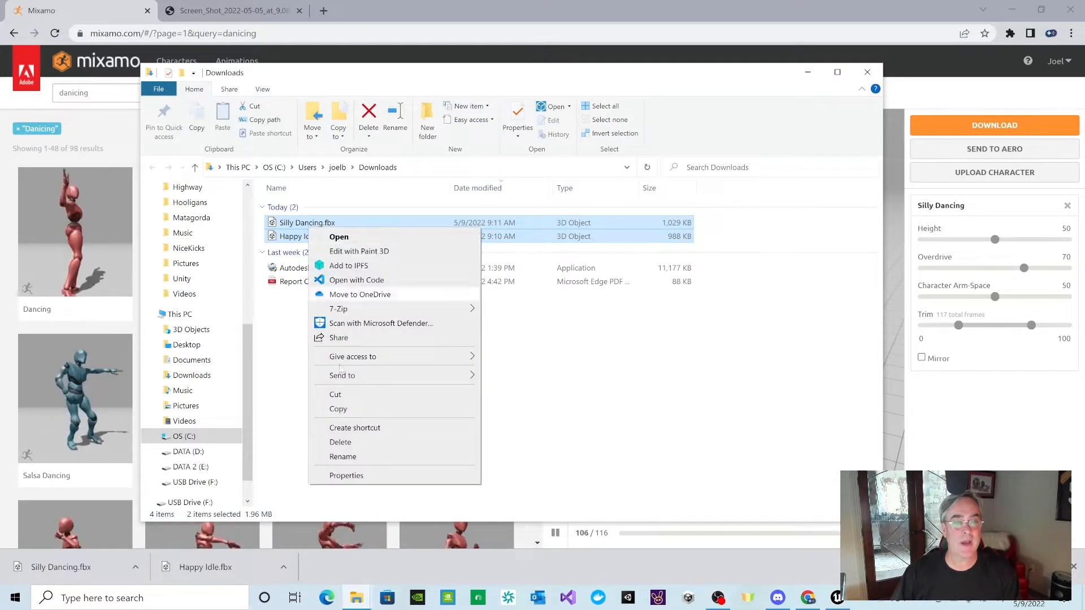
click(338, 409)
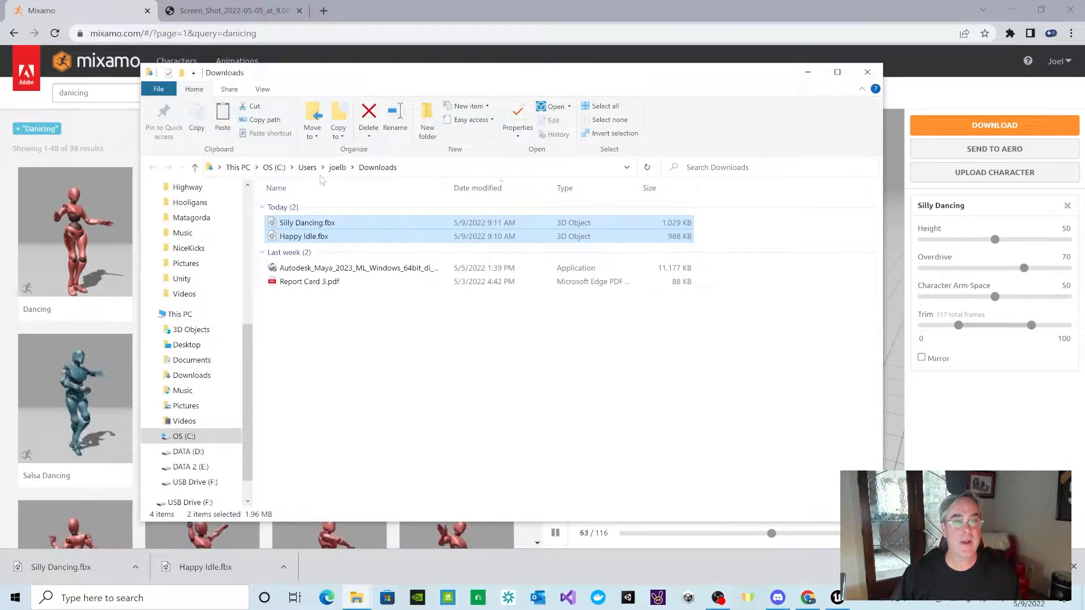
Step: Paste both FBX files into the MixamoAnimations folder under E:\Projects\MyPetHooligan\FBX\Hooligan 1830
click(189, 467)
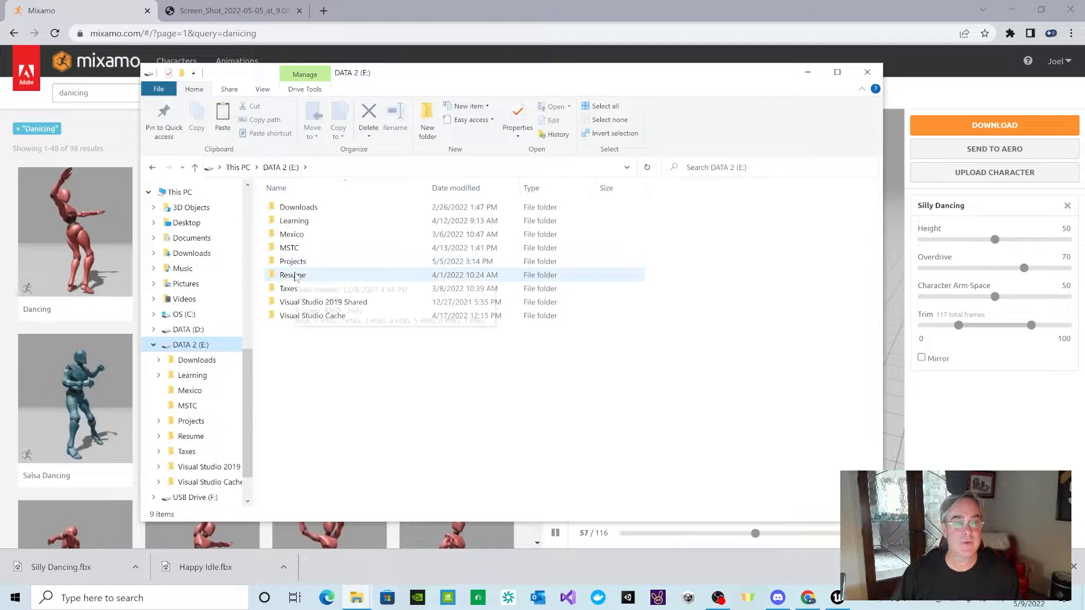
double_click(298, 265)
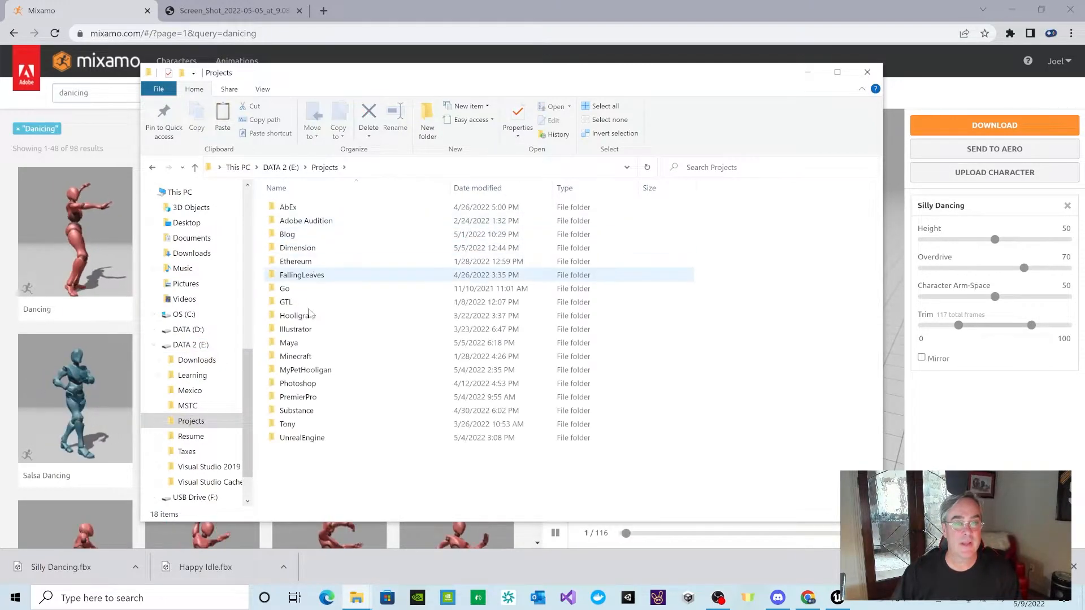
click(305, 371)
double_click(306, 370)
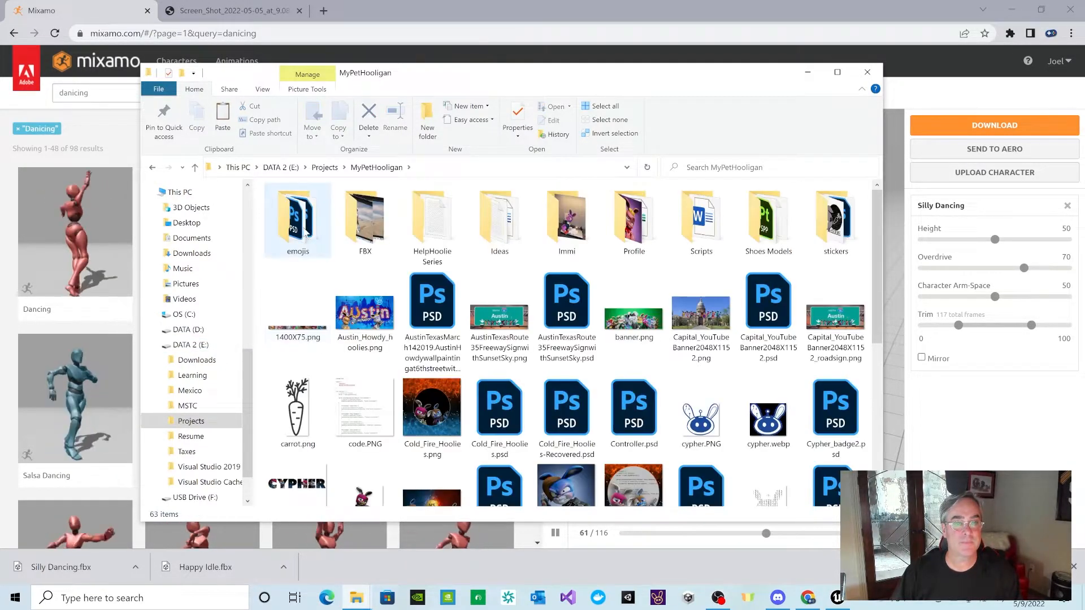
double_click(368, 223)
click(305, 222)
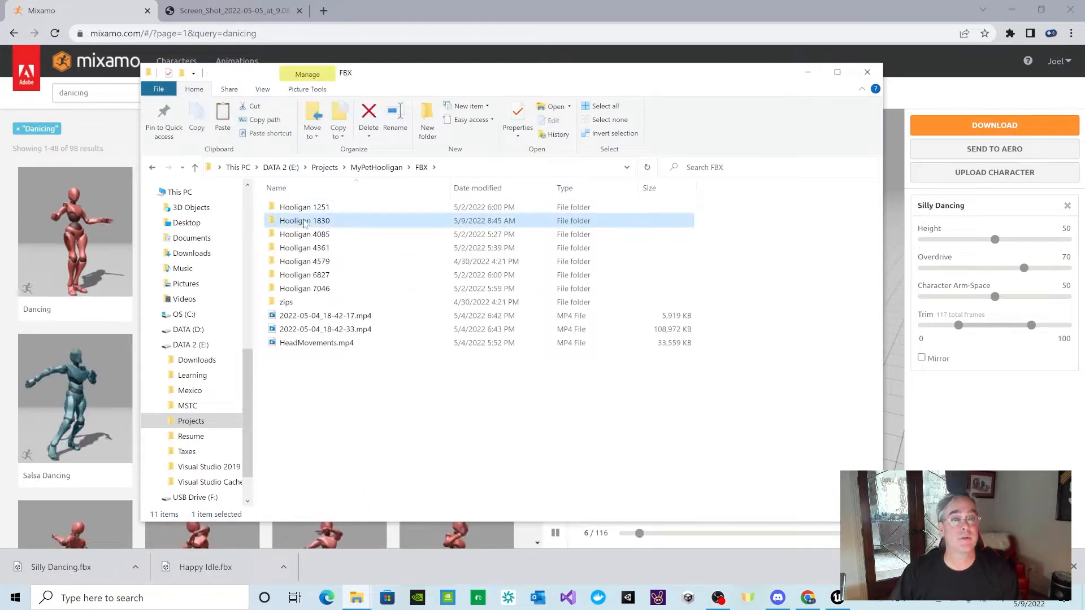
click(306, 222)
double_click(282, 224)
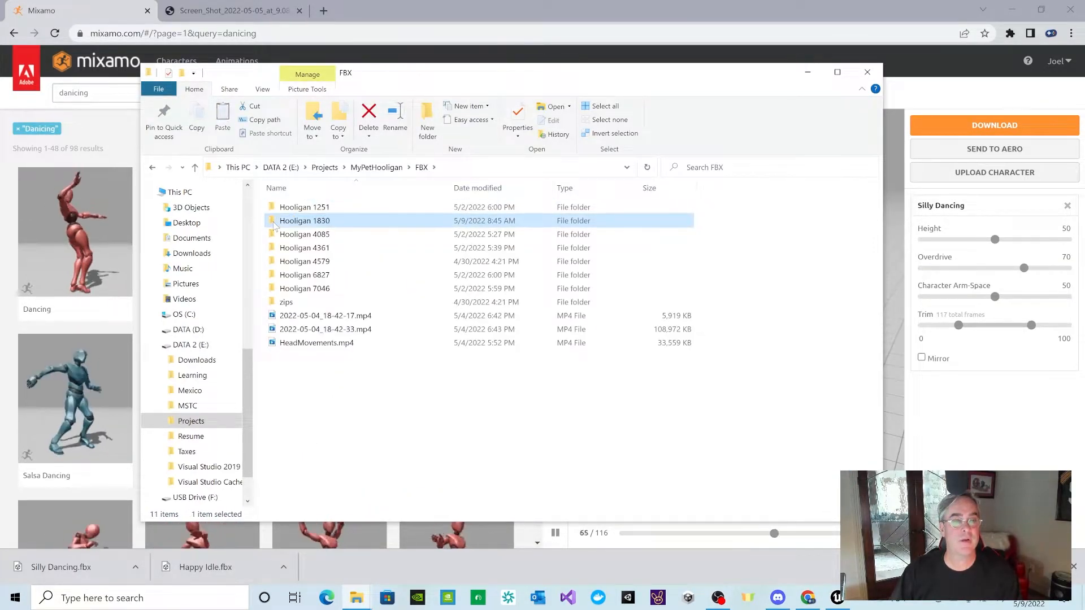
double_click(303, 233)
right_click(422, 320)
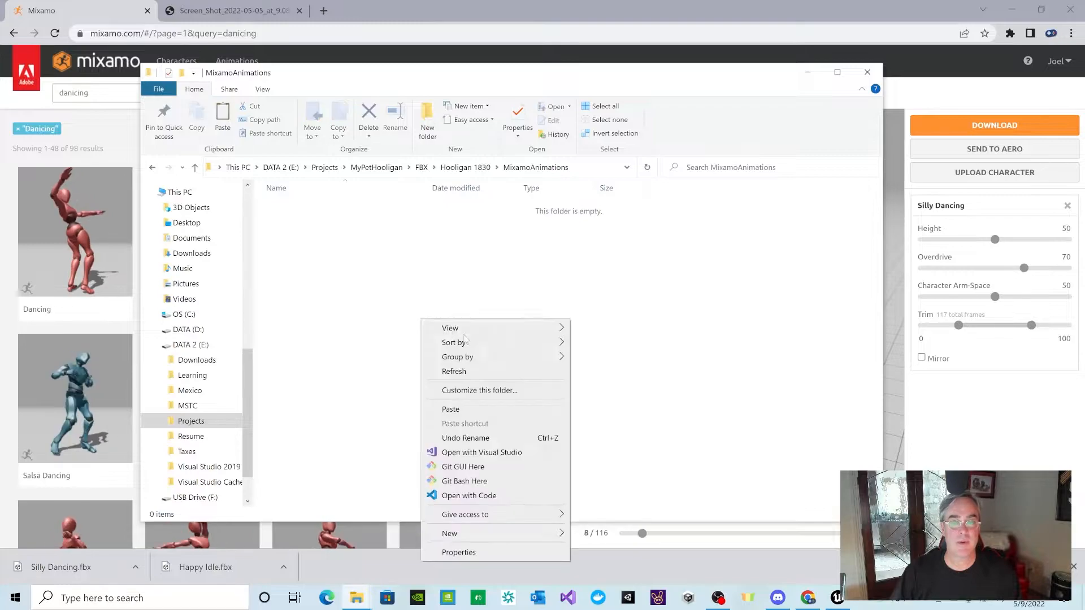
click(450, 409)
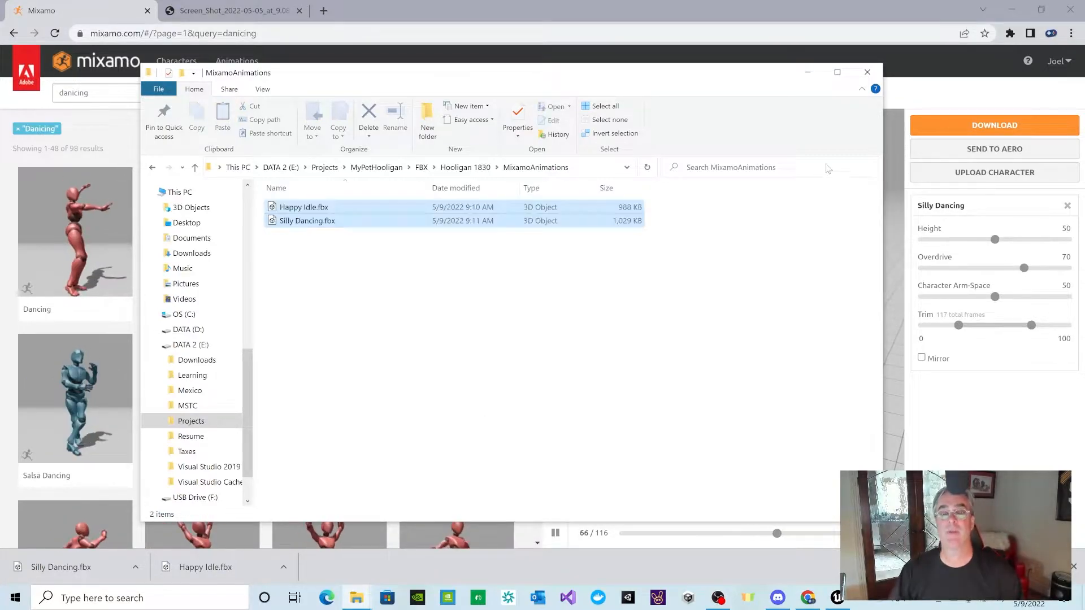
Step: Switch to Unreal Editor and place a smaller MixamoAnimations file window over the upper part of its viewport
mouse_move(1028, 60)
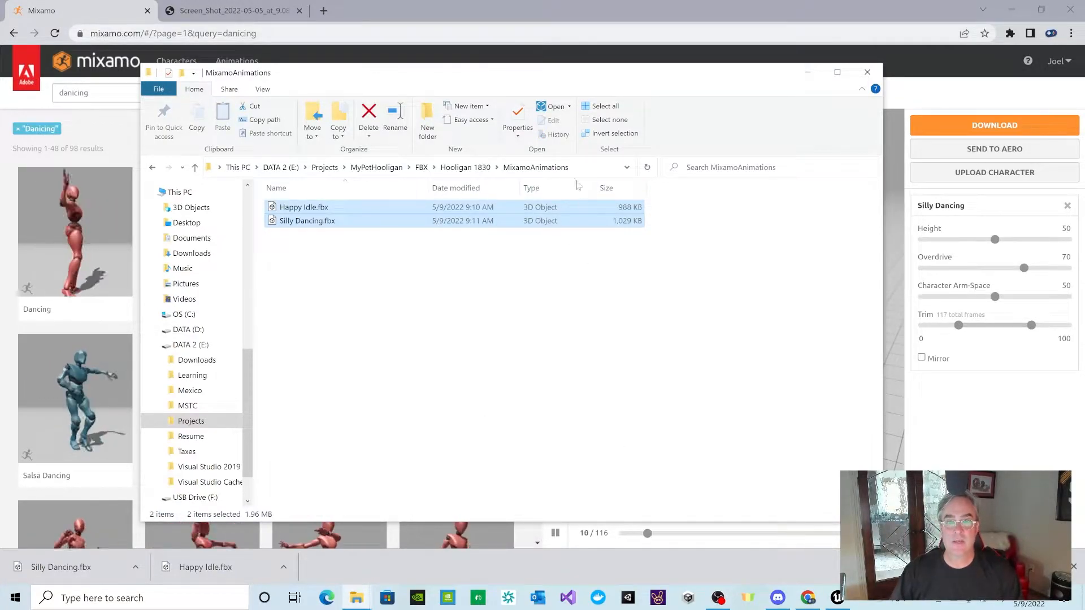
drag(593, 70, 662, 76)
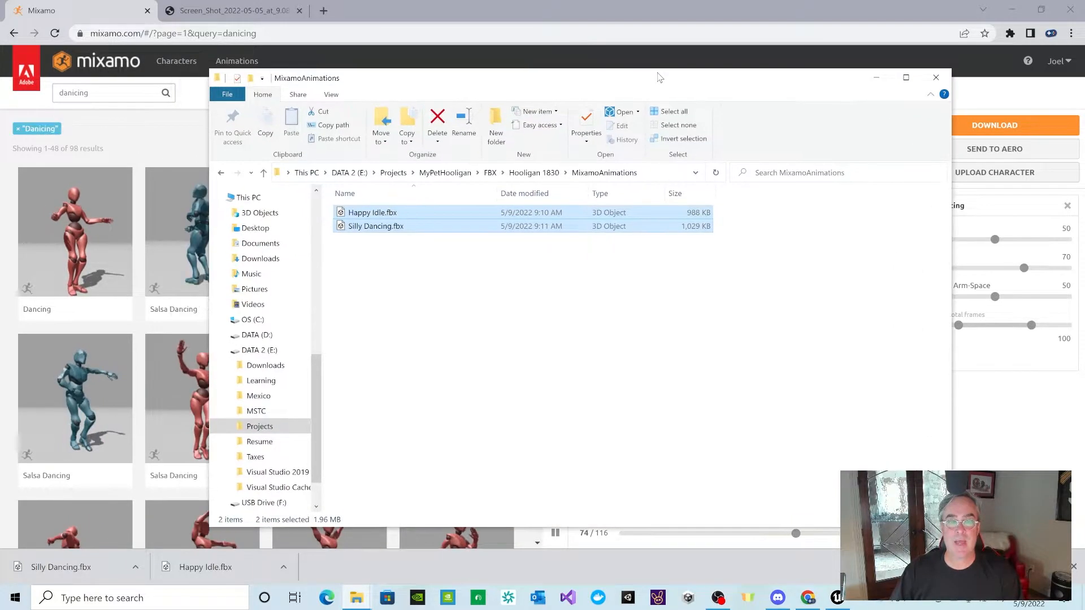
click(838, 600)
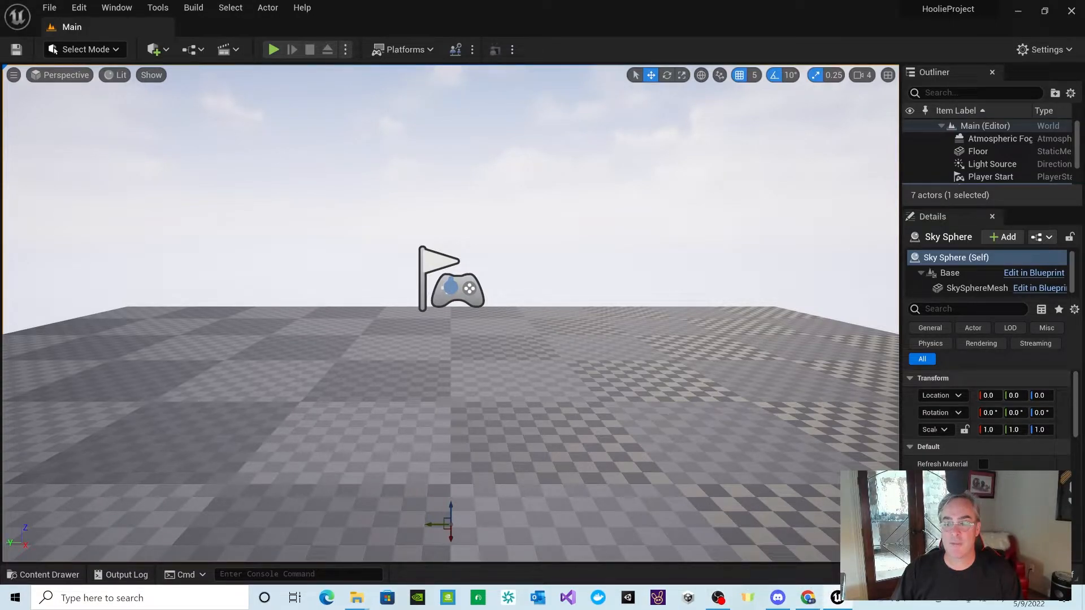
key(alt+Tab)
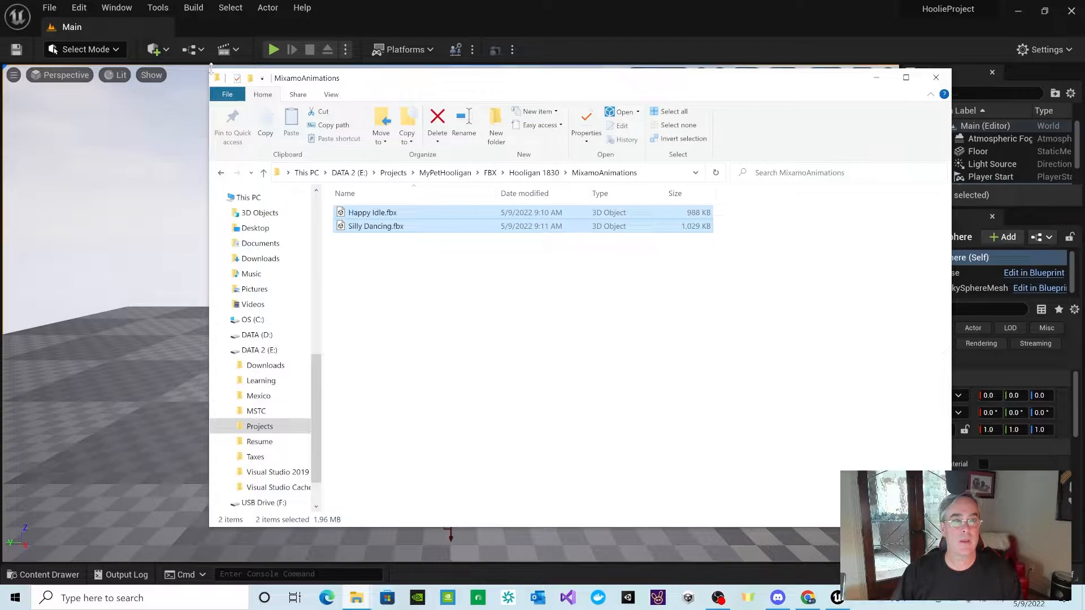
drag(208, 68, 432, 221)
drag(546, 233, 635, 67)
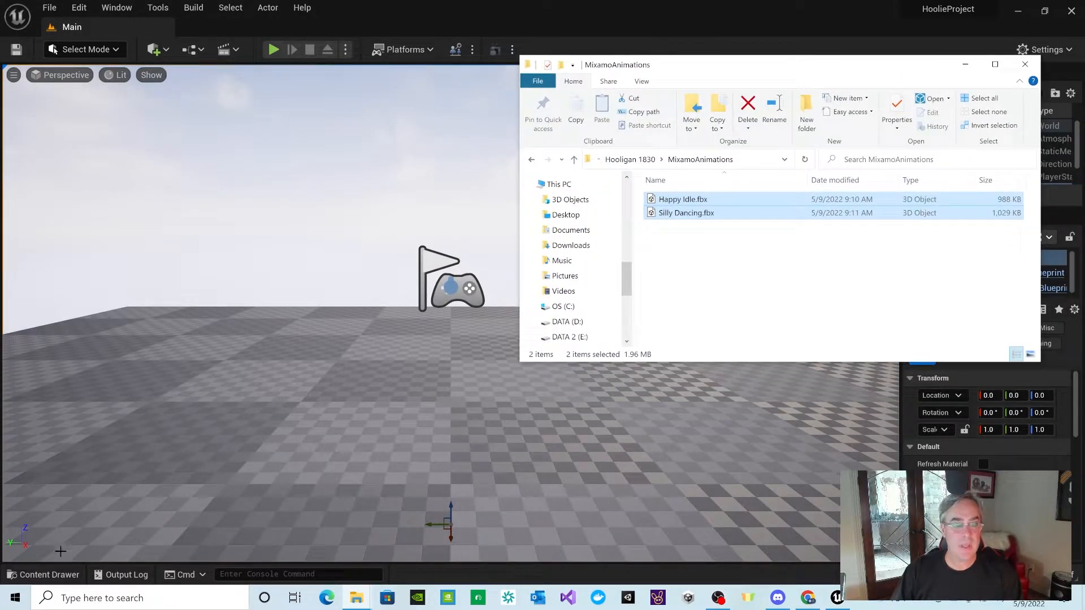
Step: Show the project's content and look through the Animations and 1830 folders
click(52, 578)
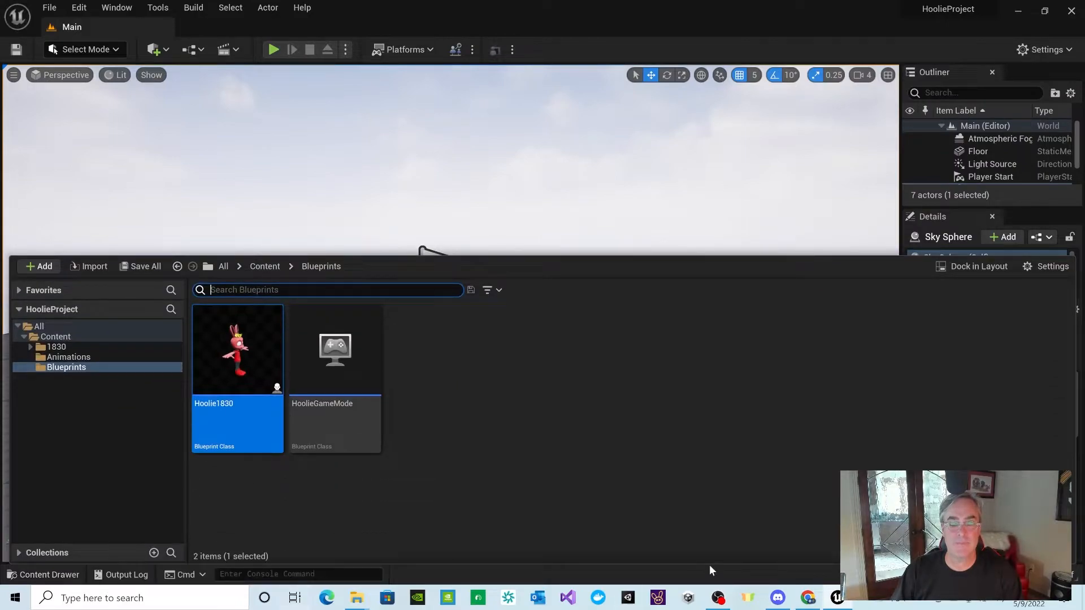
click(91, 359)
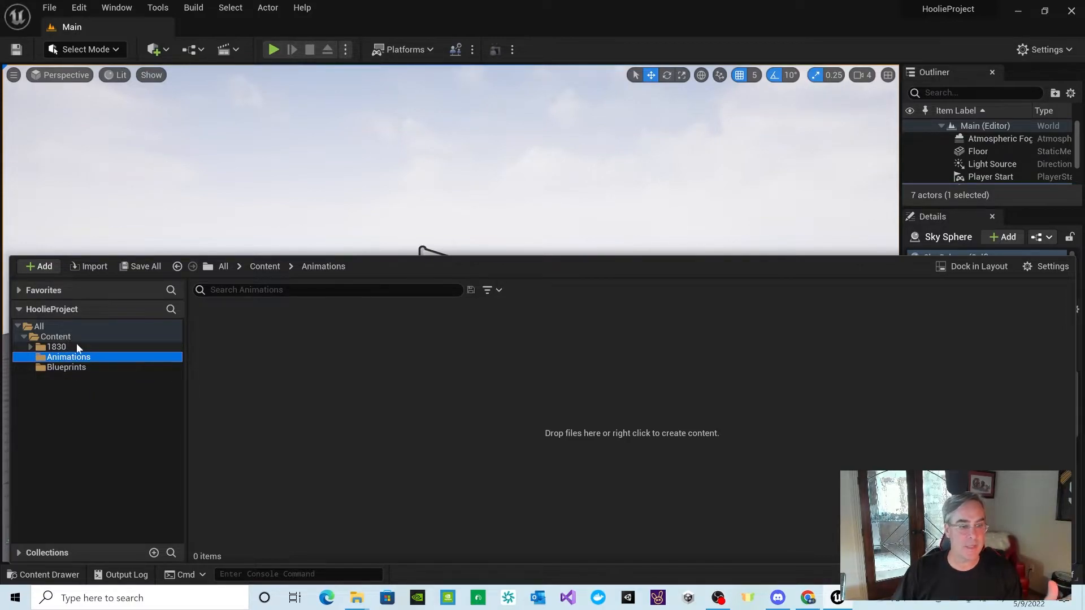
click(52, 347)
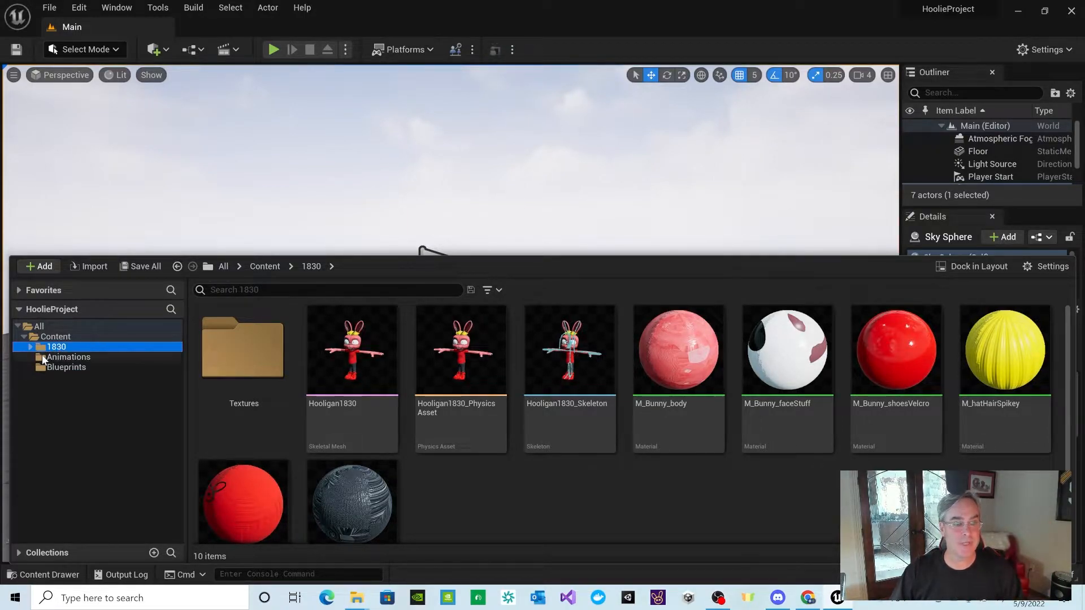
Step: Start importing Happy Idle.fbx from the MixamoAnimations folder into the project's Animations folder and minimize the file window
click(44, 358)
click(41, 368)
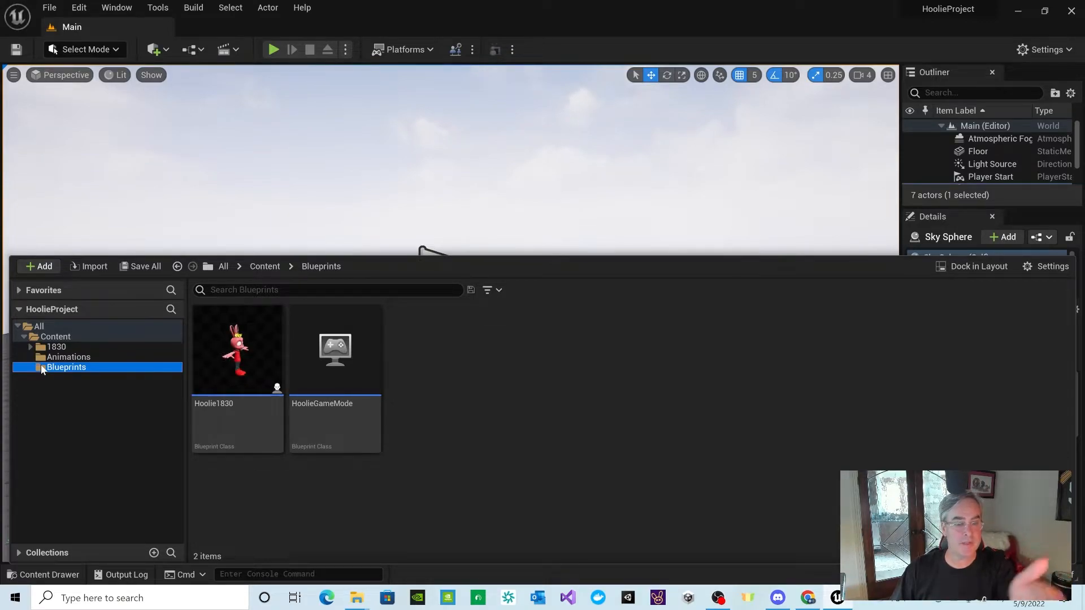
click(43, 357)
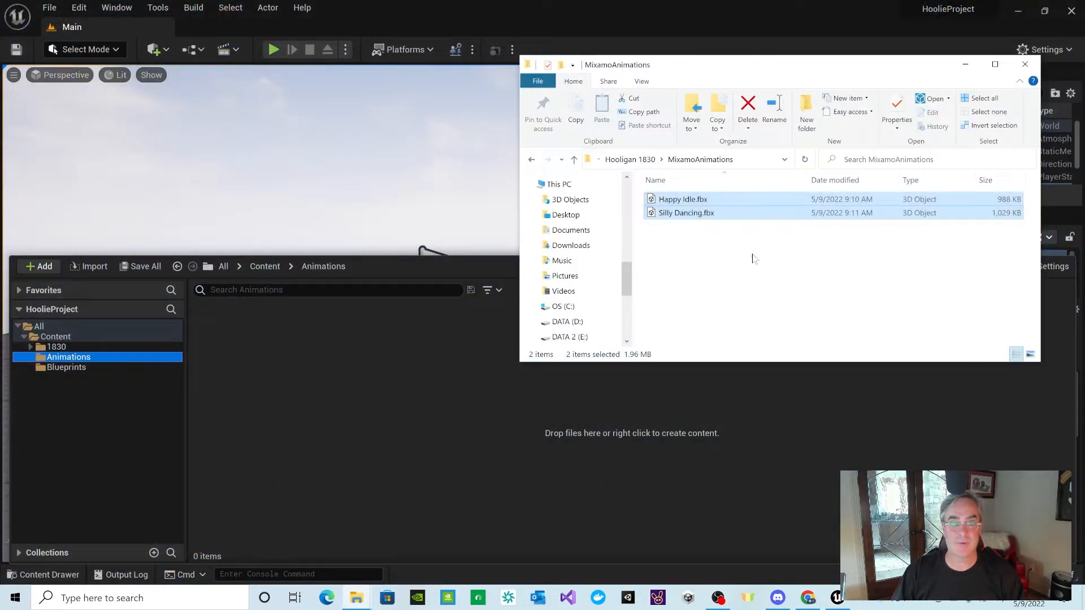
drag(700, 208, 354, 349)
click(673, 200)
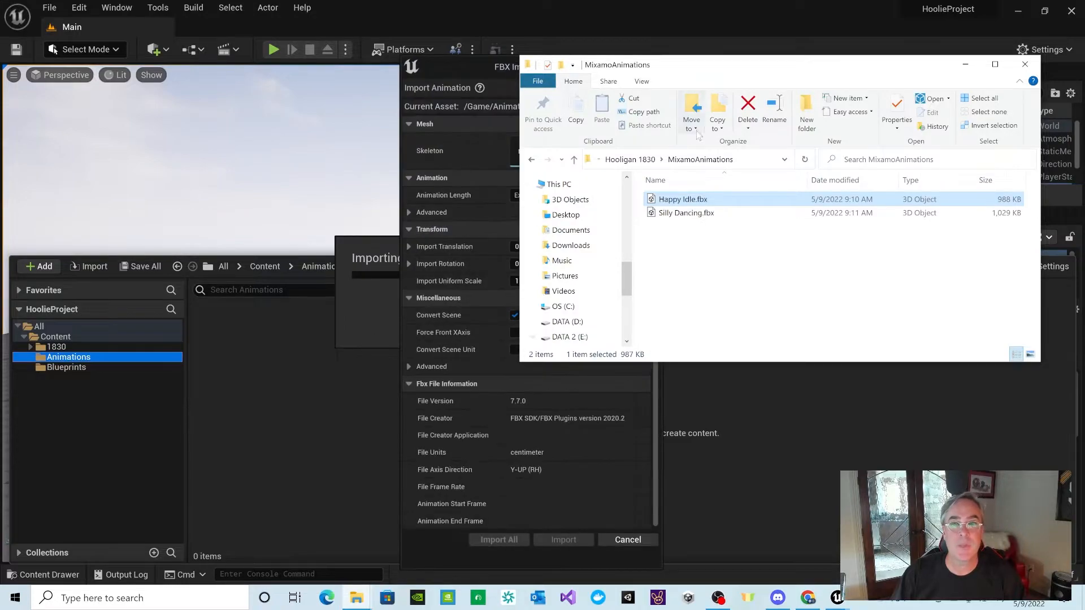
click(966, 63)
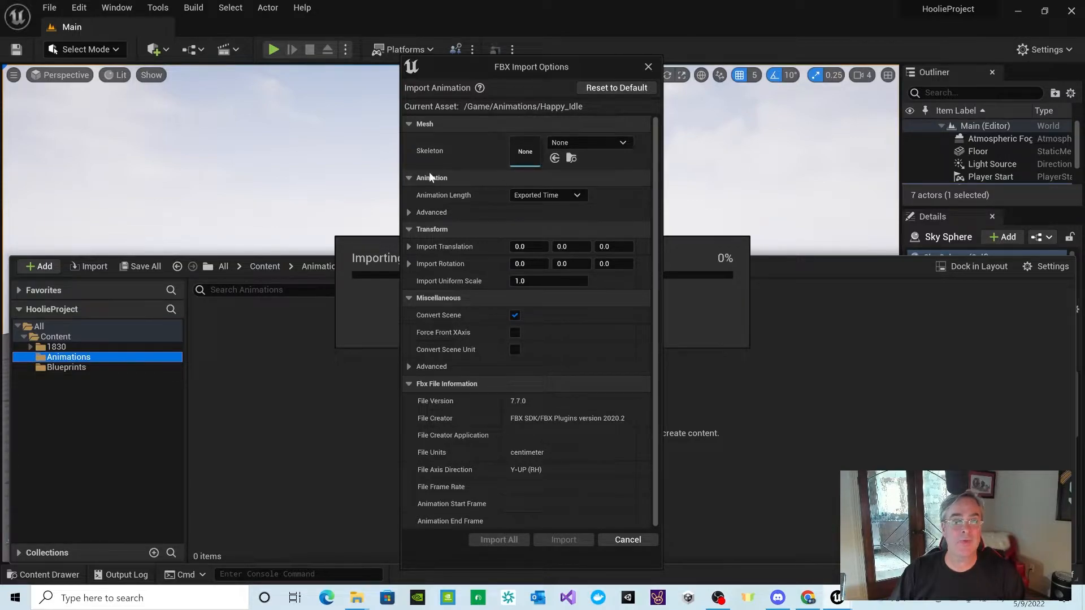
Step: Choose the Hooligan1830 skeleton for the Happy_Idle animation and import it with the other options at their defaults
click(621, 143)
click(606, 270)
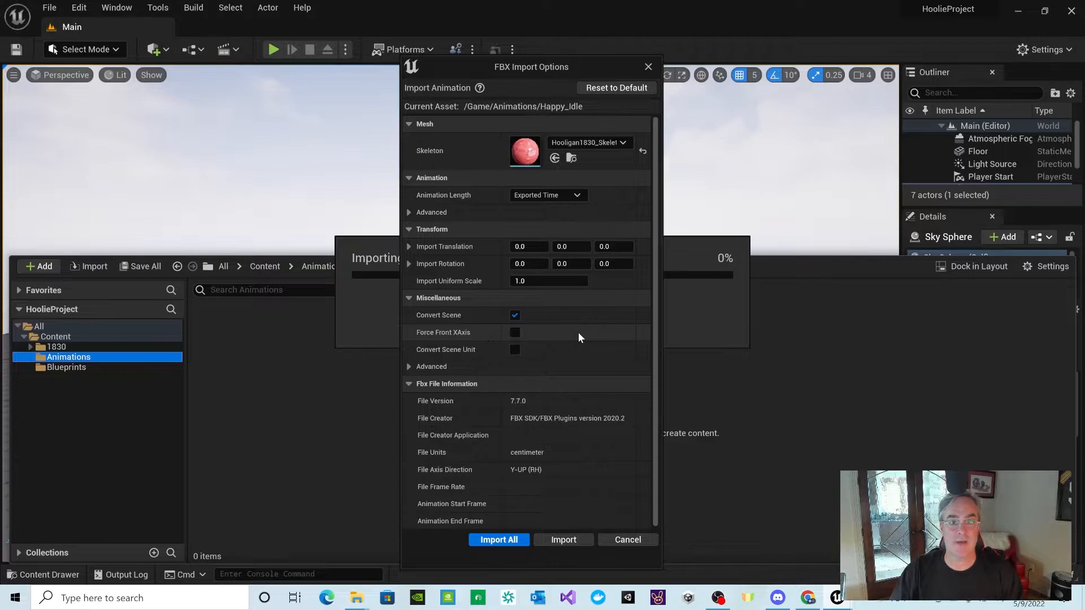
scroll(567, 337, down, 1)
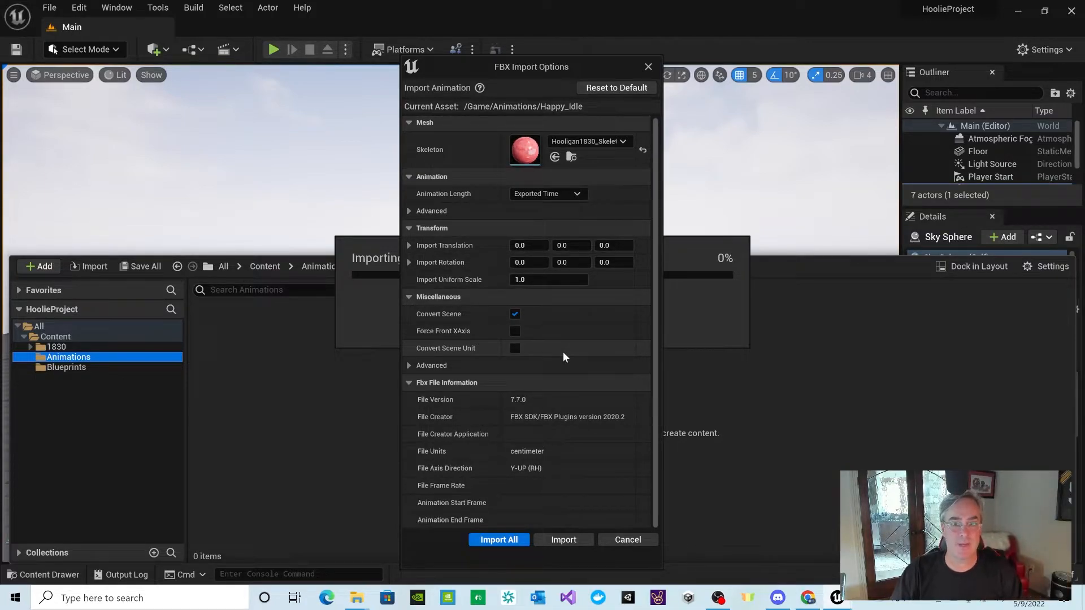
click(497, 540)
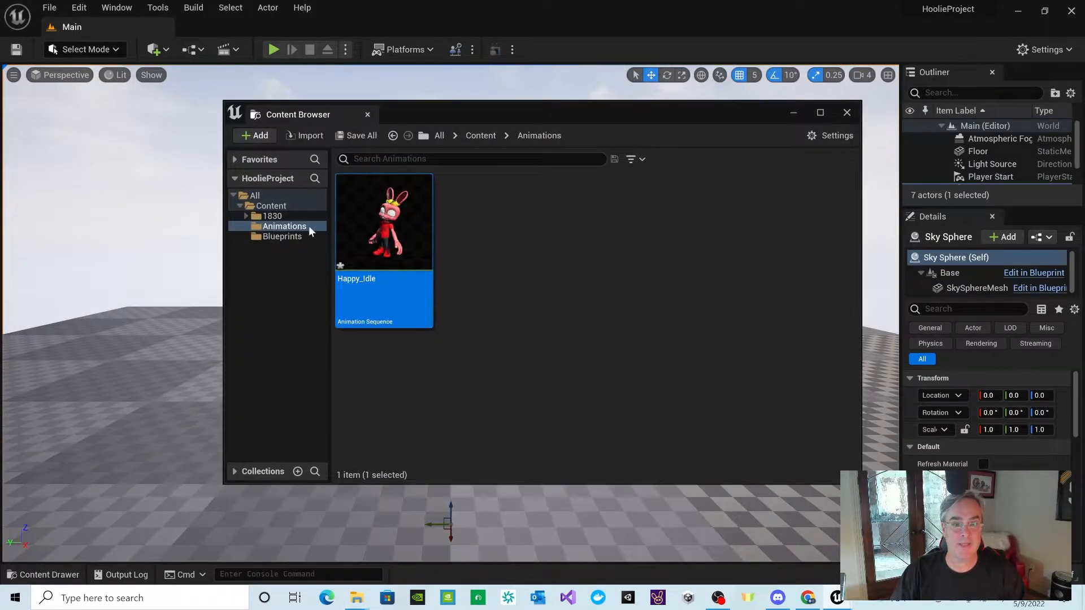
Step: Start importing Silly Dancing.fbx from the MixamoAnimations folder into the project's Animations folder and minimize the file window
click(847, 111)
mouse_move(361, 598)
click(435, 523)
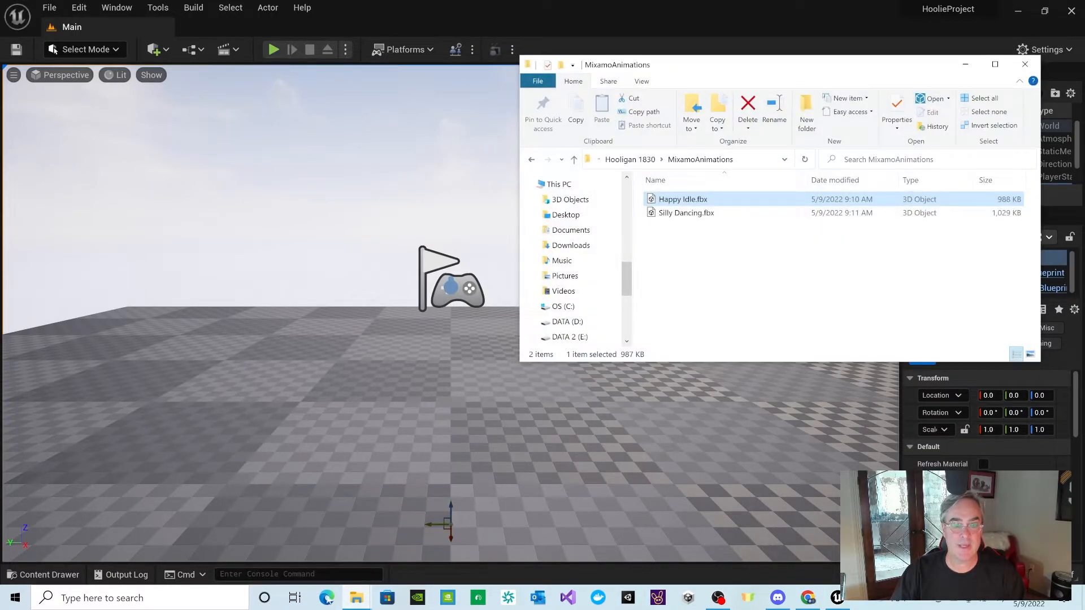
click(45, 575)
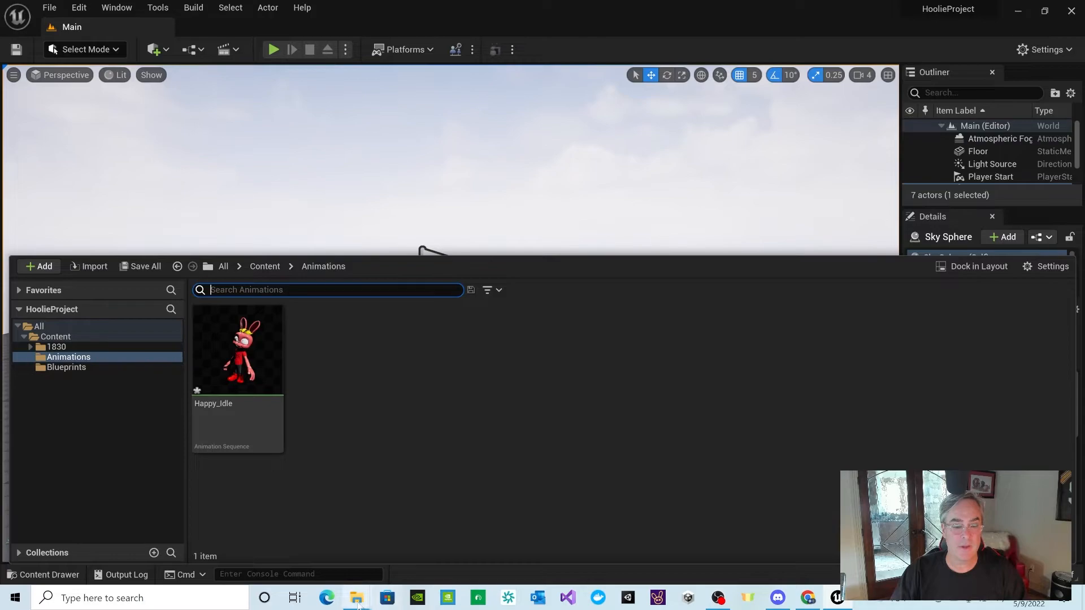
mouse_move(363, 603)
click(453, 542)
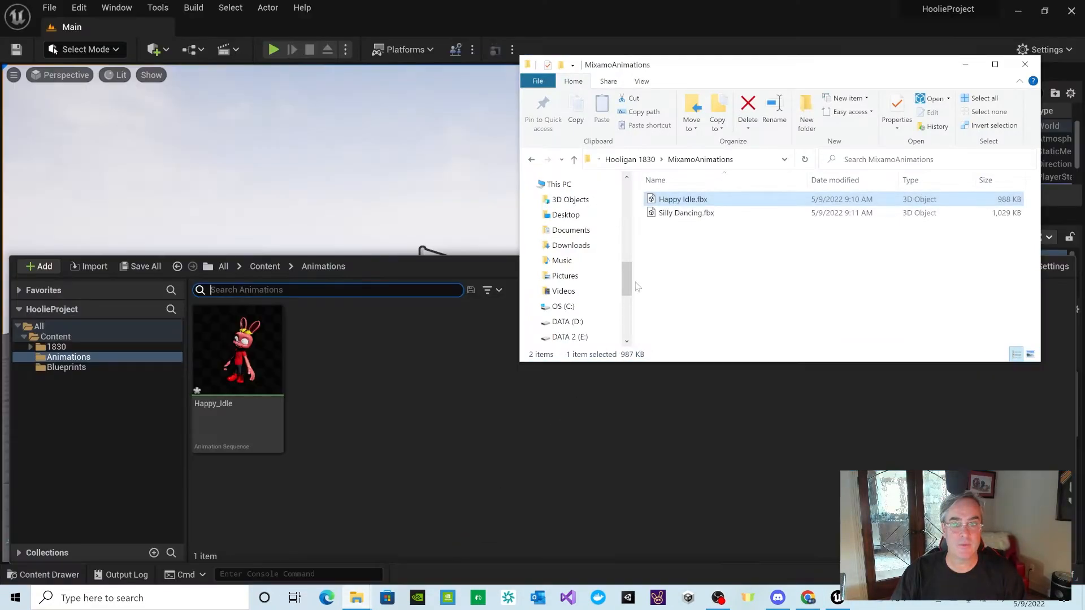
click(672, 214)
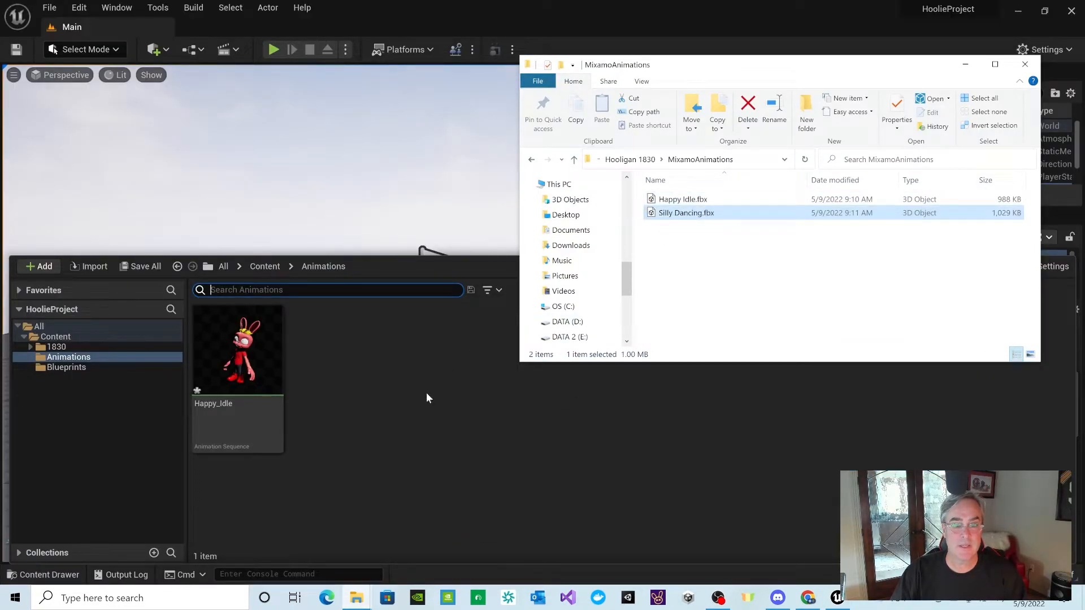
drag(428, 398, 428, 398)
click(965, 64)
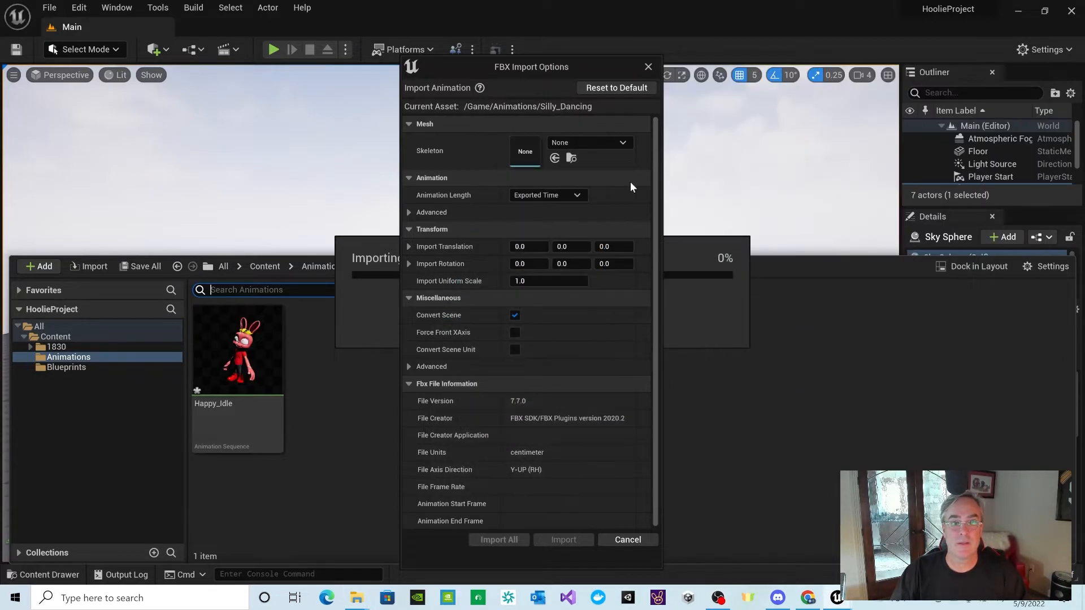
Step: Choose the Hooligan1830 skeleton for the Silly_Dancing animation and import it
click(591, 143)
click(574, 256)
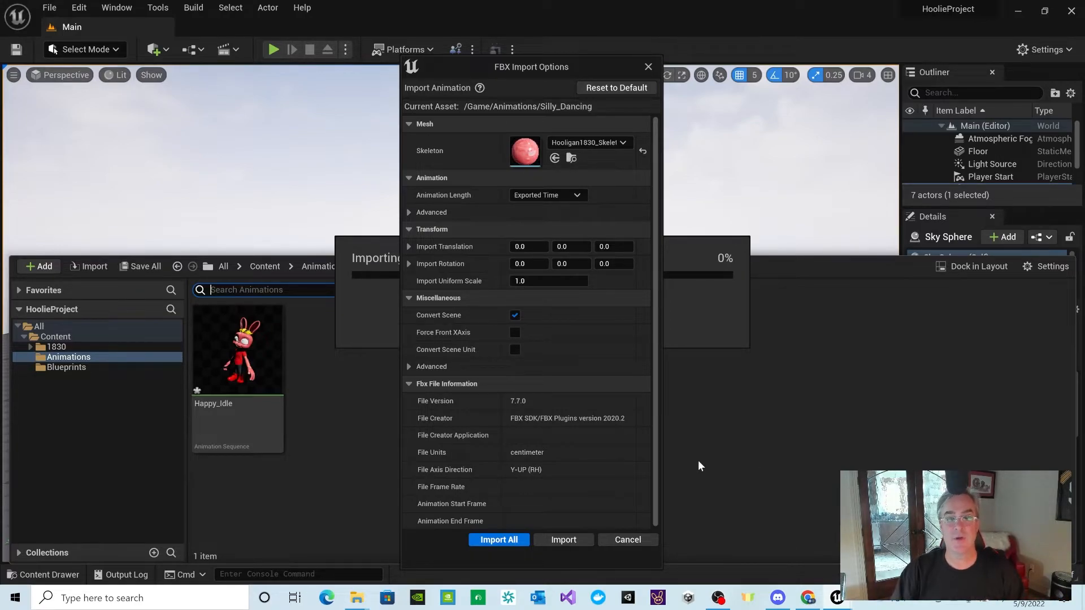
click(512, 540)
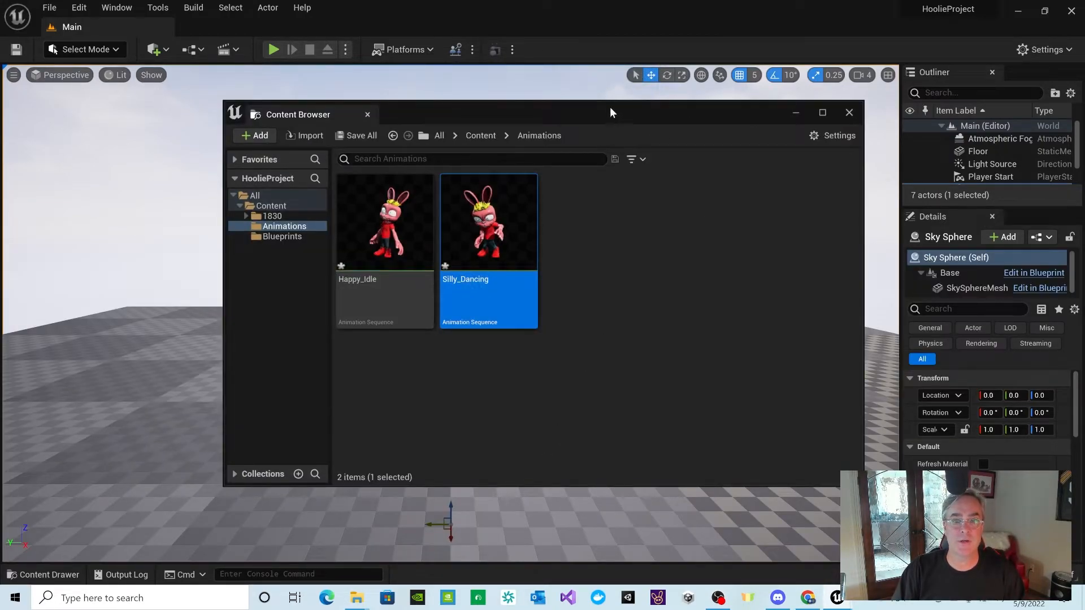
Step: Examine the details of both imported animations, the skeleton asset in the 1830 folder and the contents of the Blueprints folder
drag(609, 112, 595, 76)
mouse_move(363, 255)
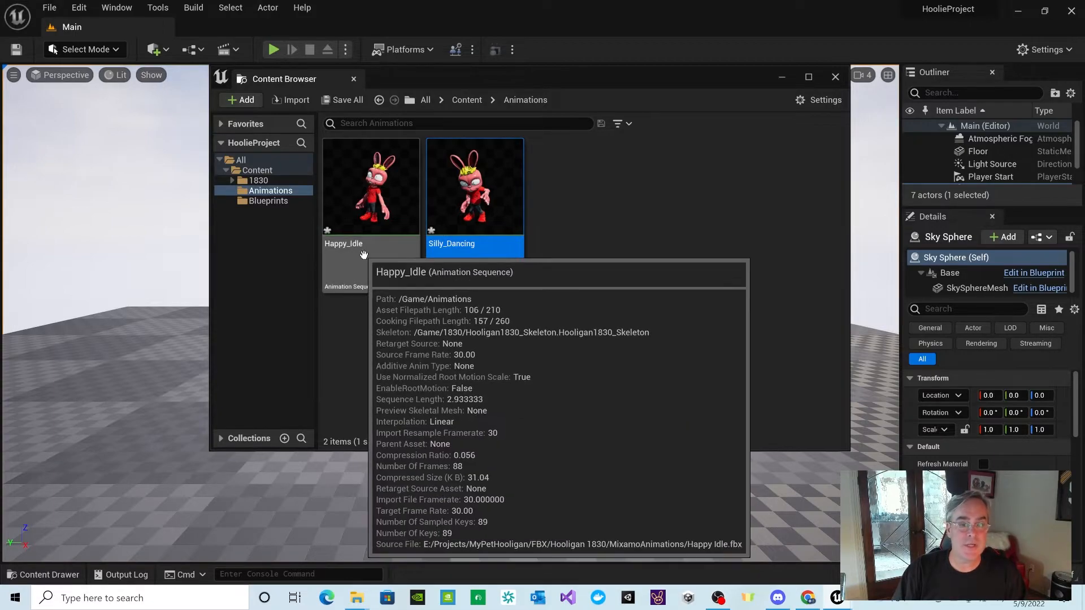
mouse_move(505, 273)
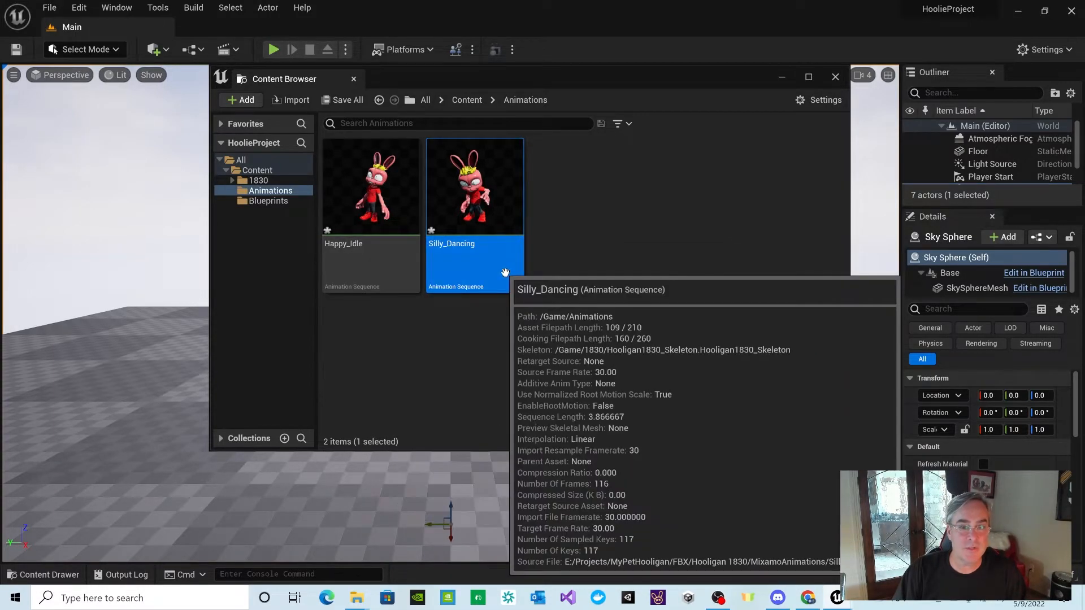
mouse_move(362, 231)
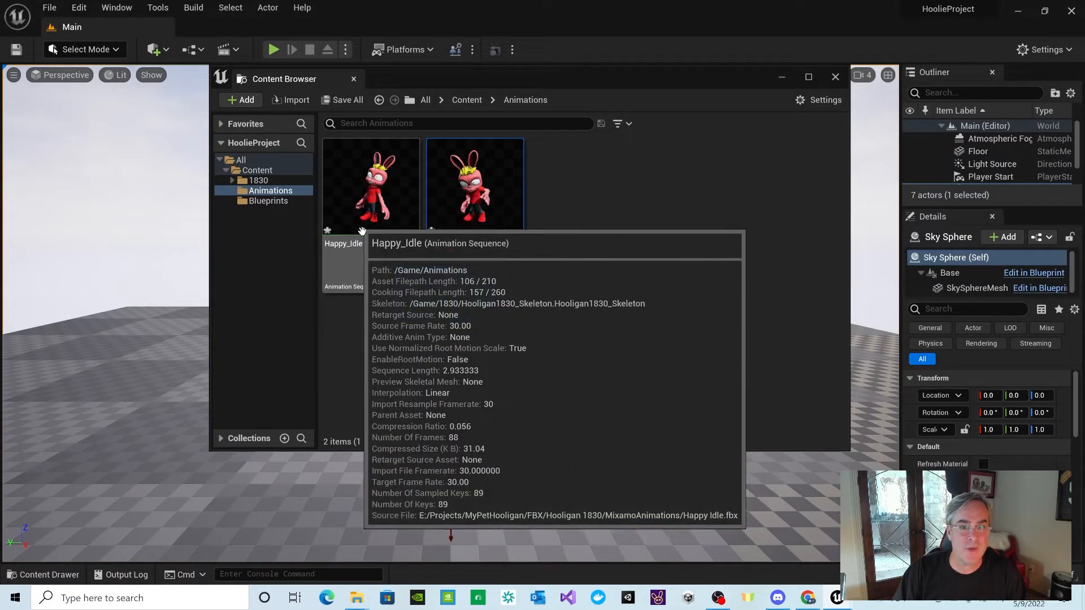
click(258, 180)
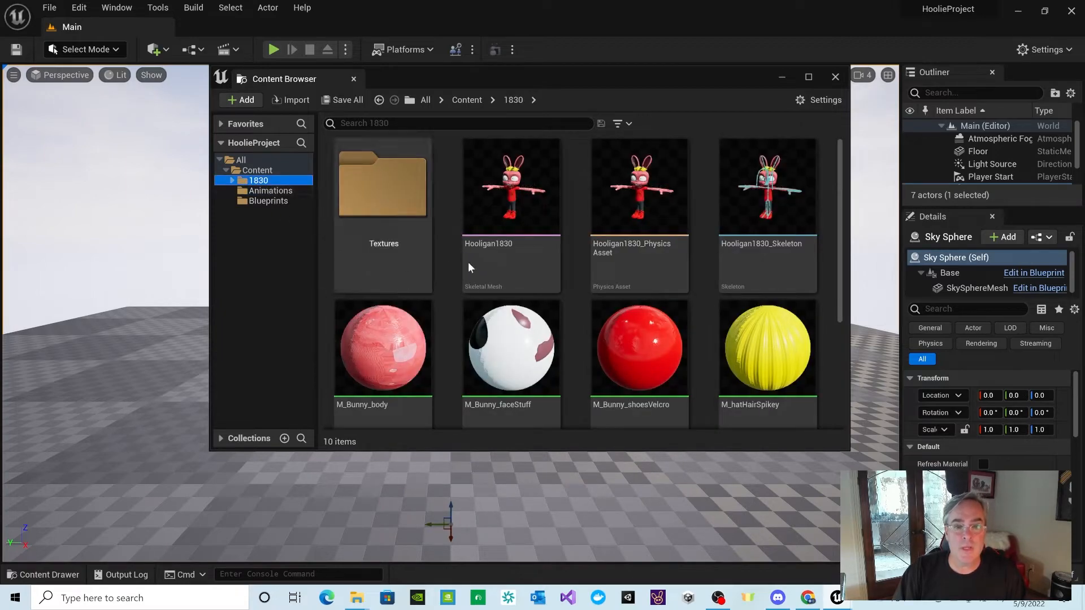
mouse_move(712, 305)
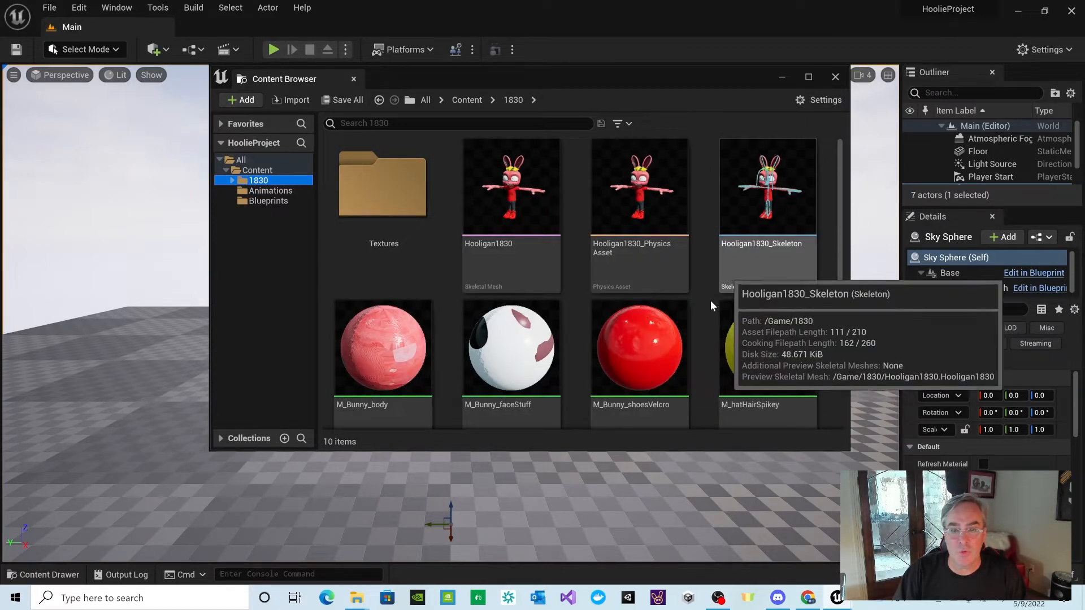
click(263, 192)
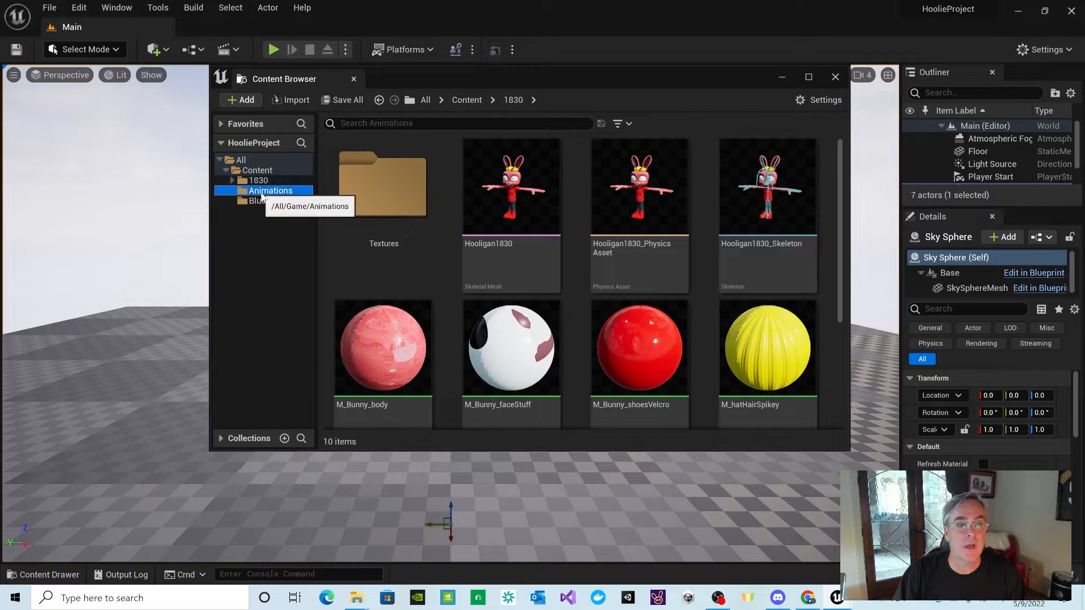
click(261, 202)
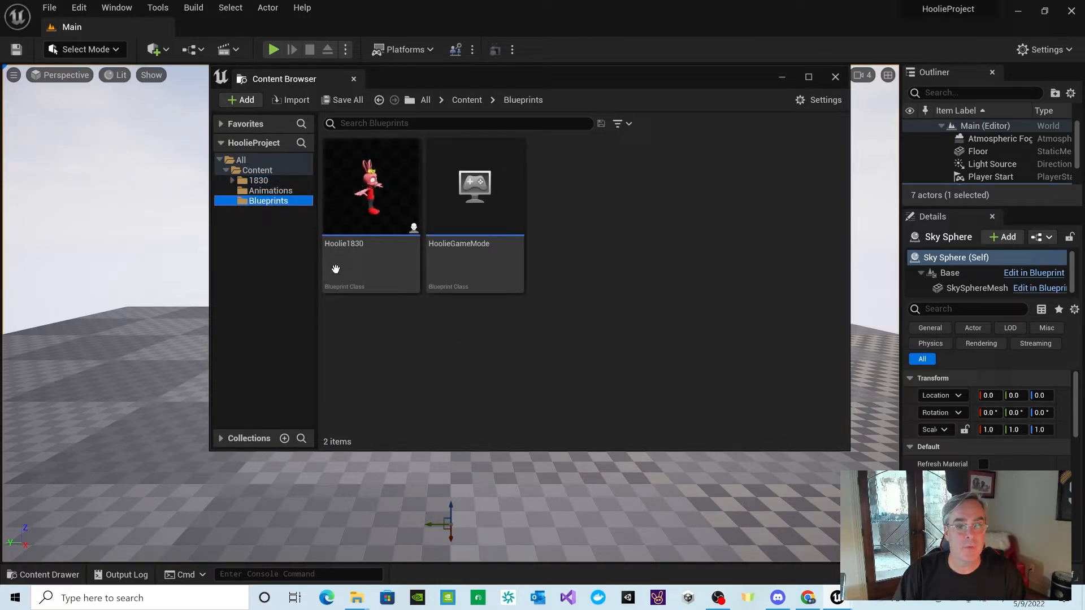
click(263, 191)
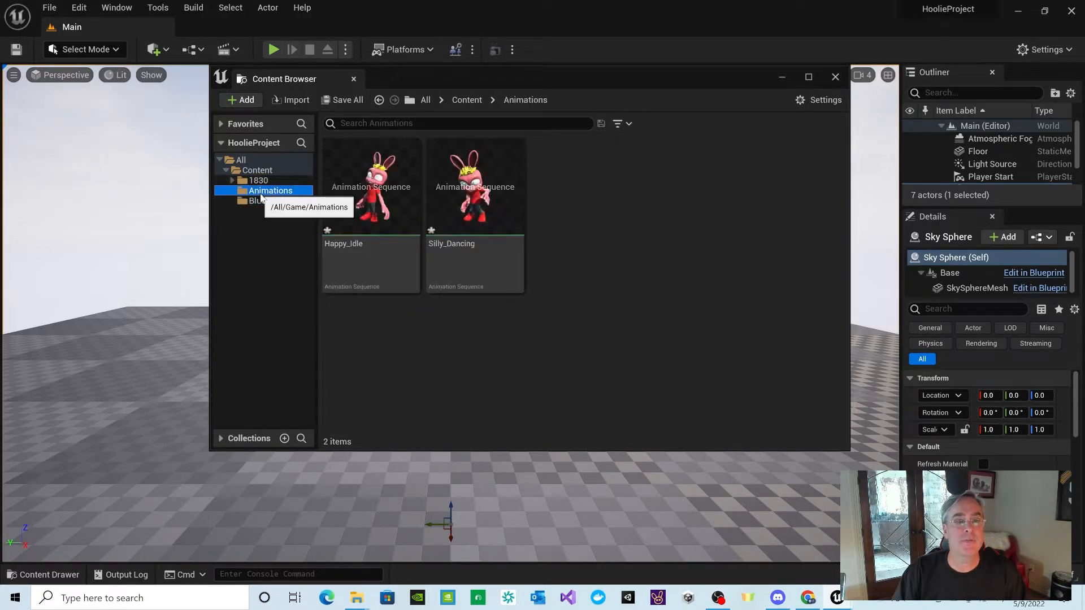
mouse_move(375, 291)
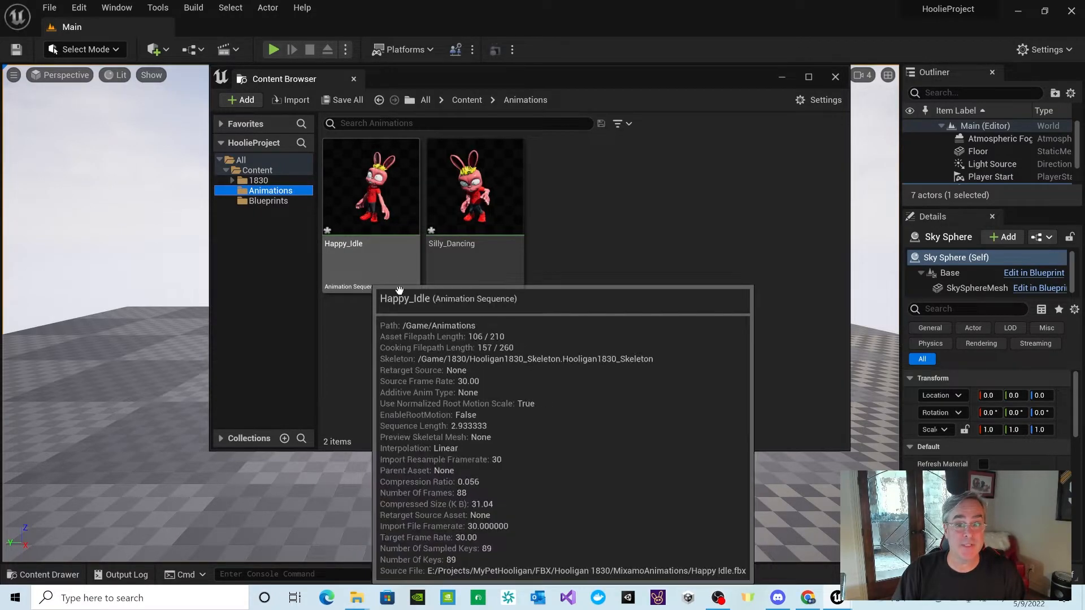
mouse_move(429, 287)
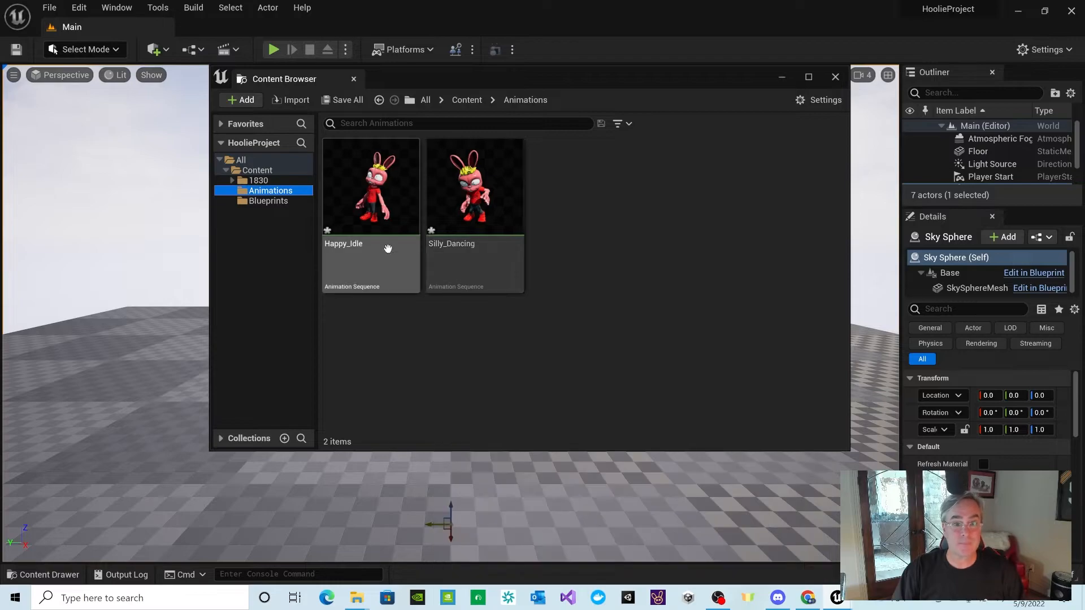
Step: Preview the Happy_Idle and Silly_Dancing animations one after the other in the animation editor, closing each editor window
click(385, 253)
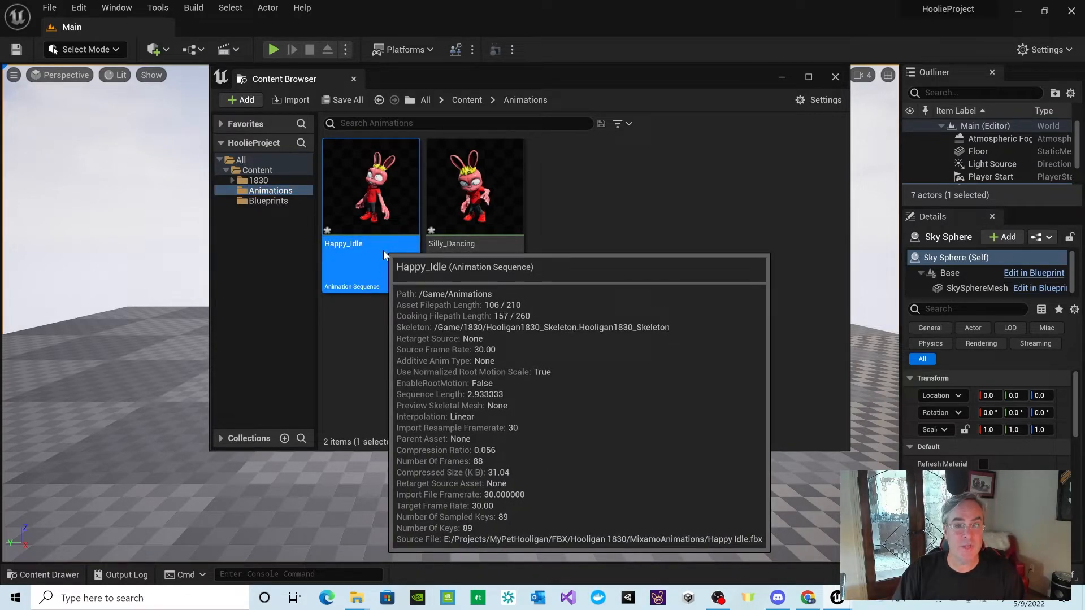
double_click(384, 249)
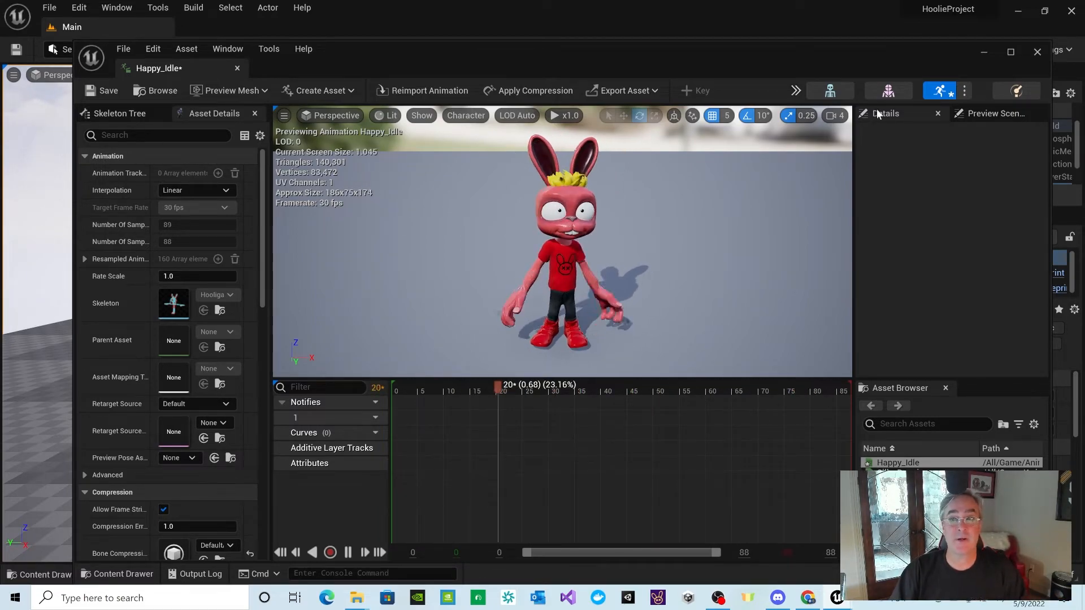
click(1037, 51)
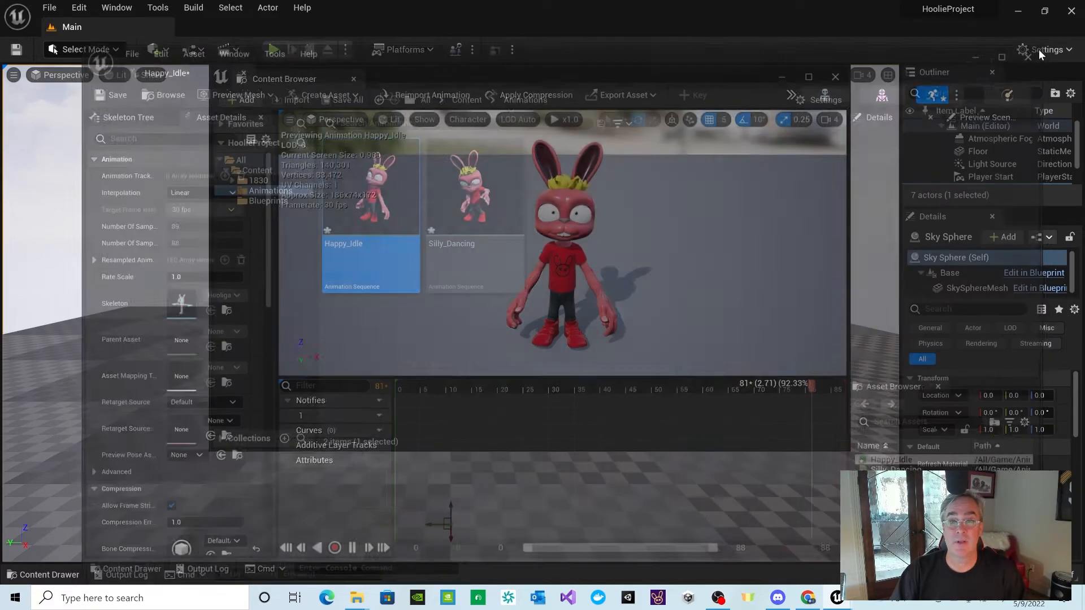
double_click(487, 203)
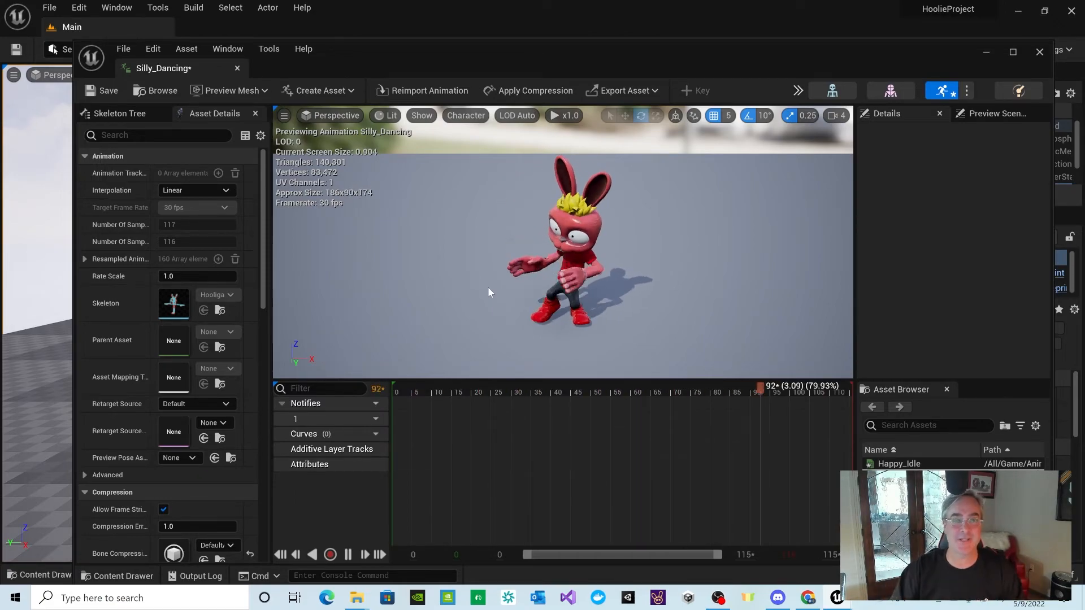
click(1041, 52)
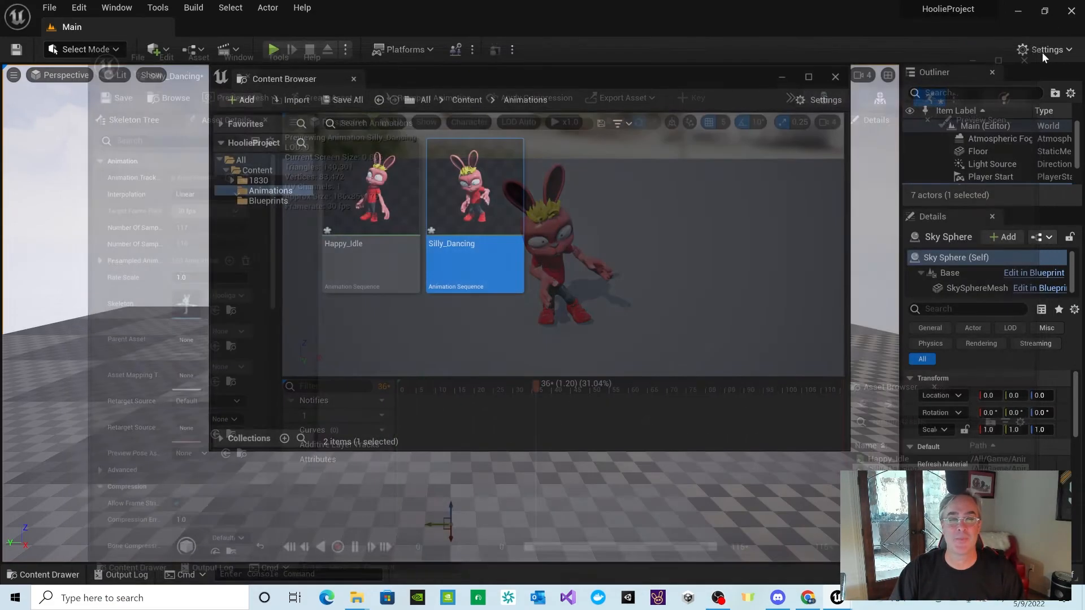
Step: Close the Content Browser window, play the level to check the character's pose, and show the project's content after stopping
click(837, 77)
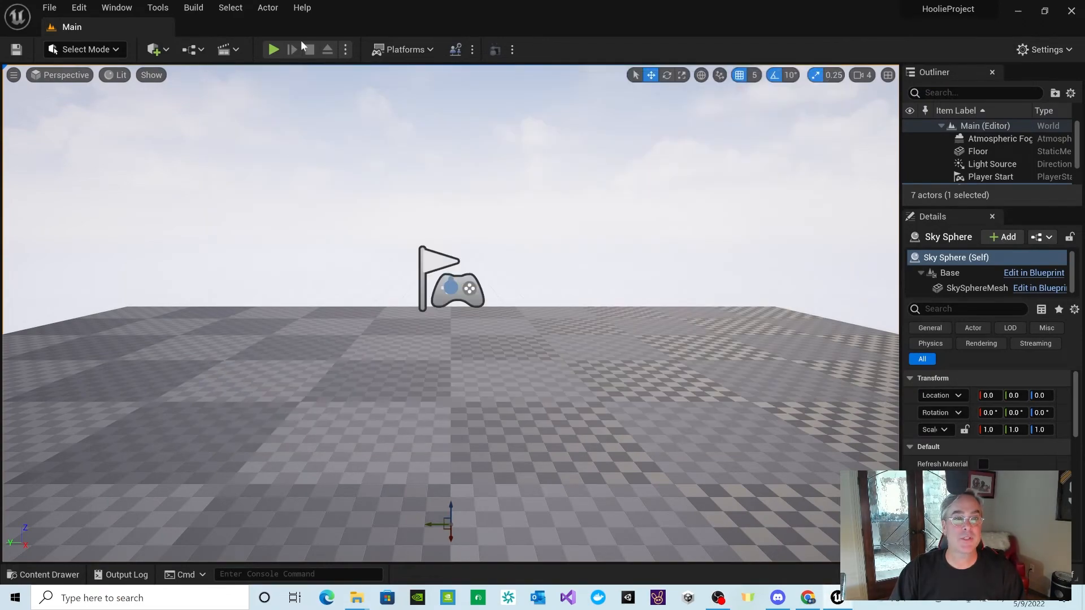
click(273, 49)
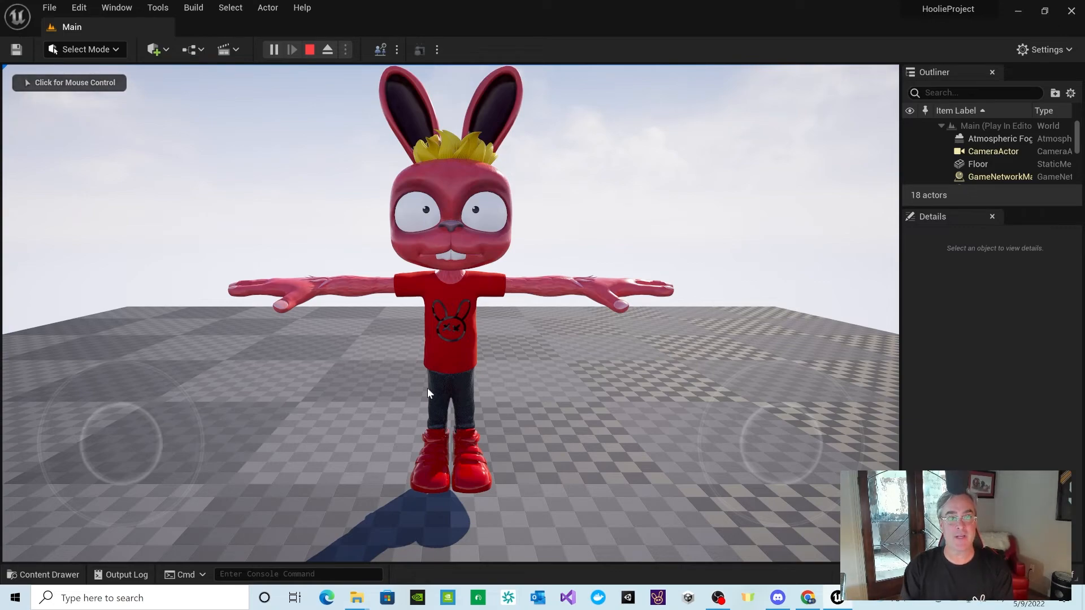
click(310, 50)
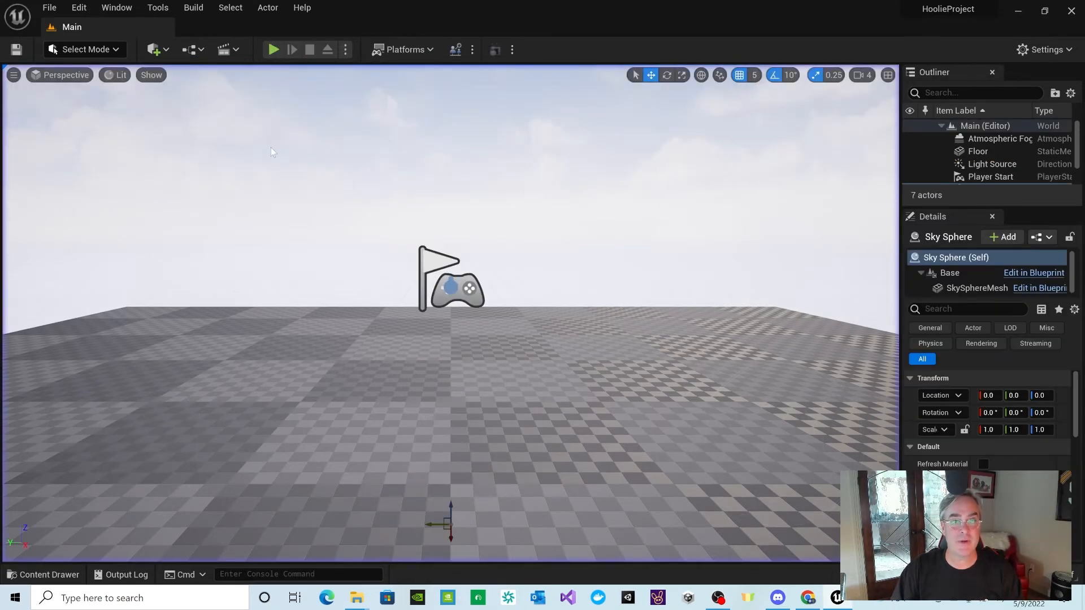
click(46, 575)
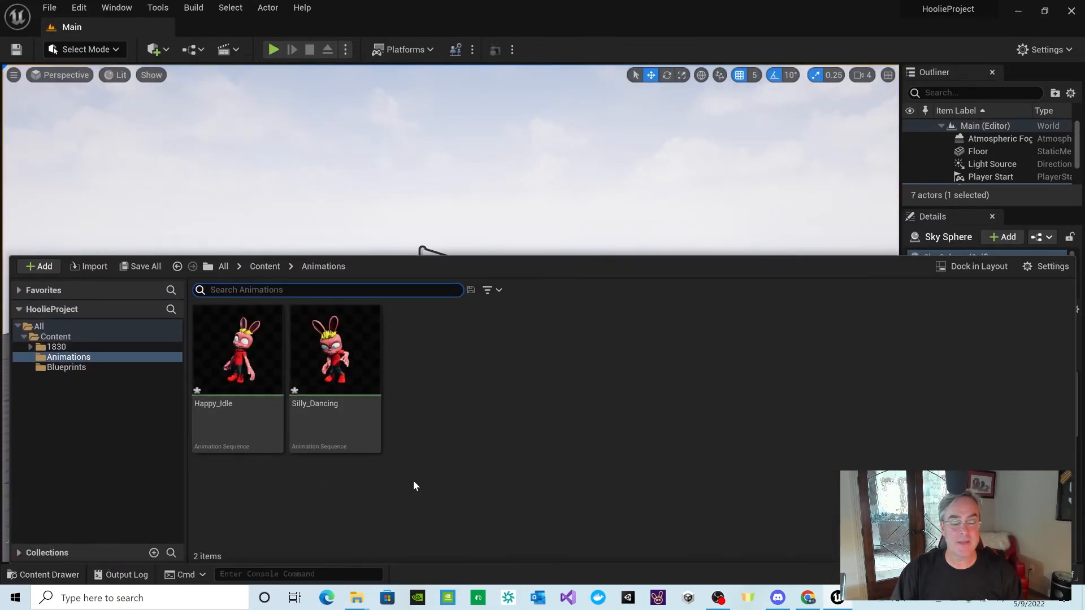